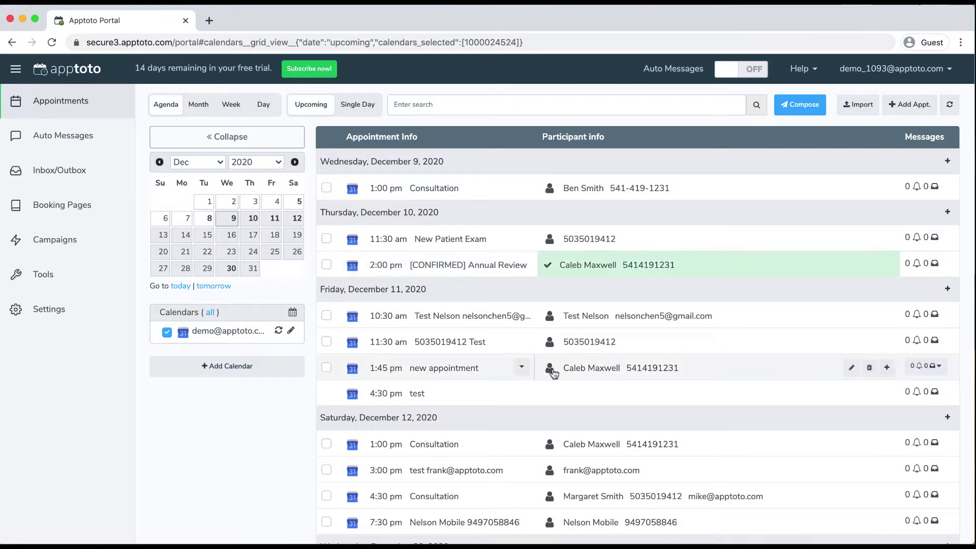
Add the participant's e-mail address to the 1:45 pm appointment's event body and save it
left_click(455, 375)
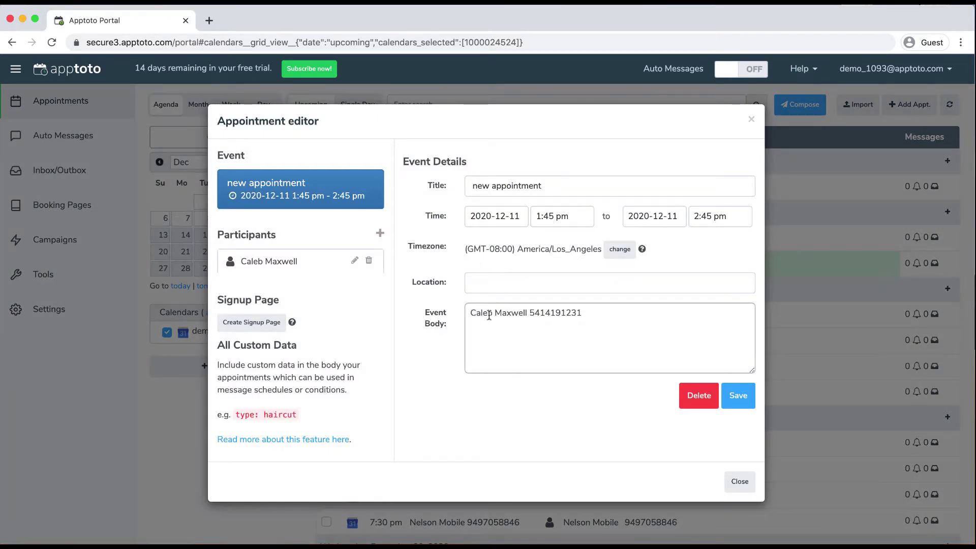
left_click(609, 313)
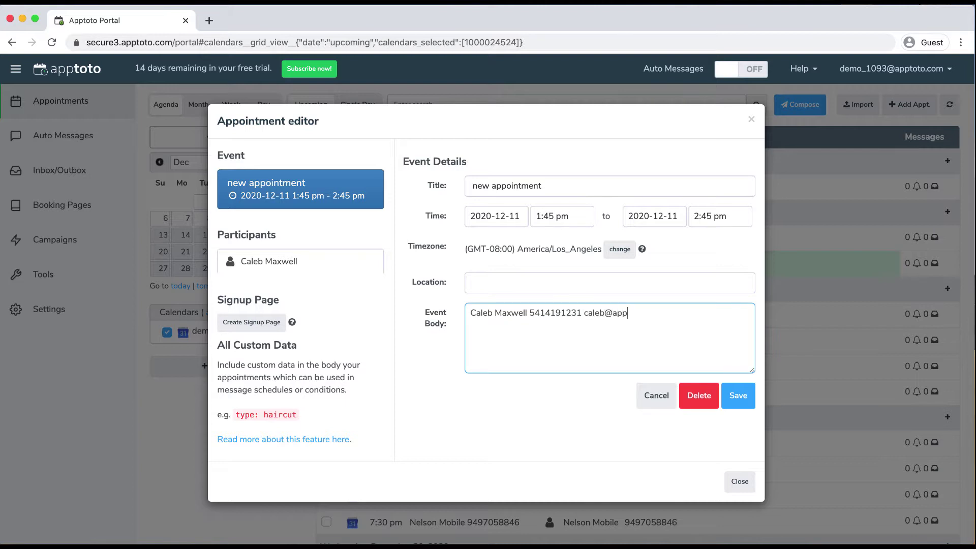
left_click(742, 395)
left_click(746, 486)
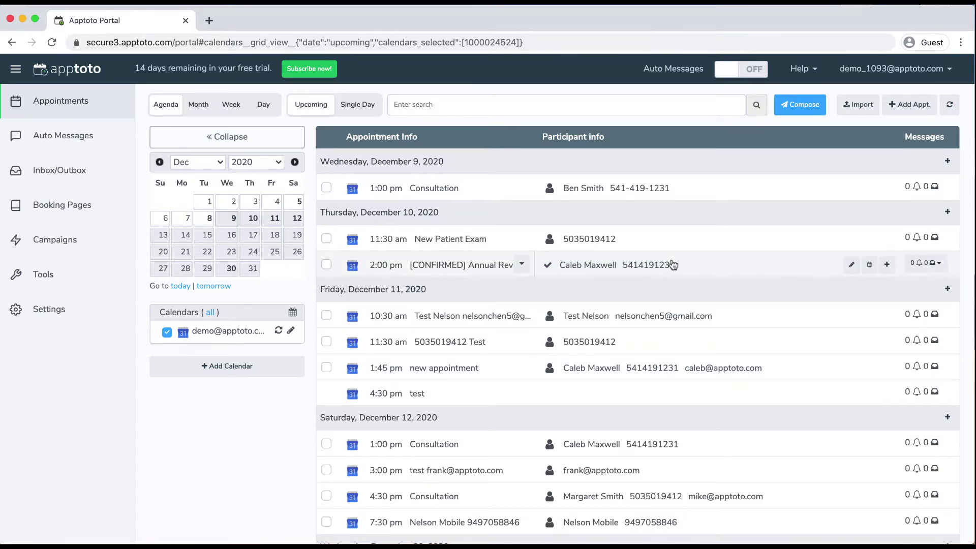
Glance at the 11:30 am December 11 test appointment, then go to Auto Messages
left_click(450, 342)
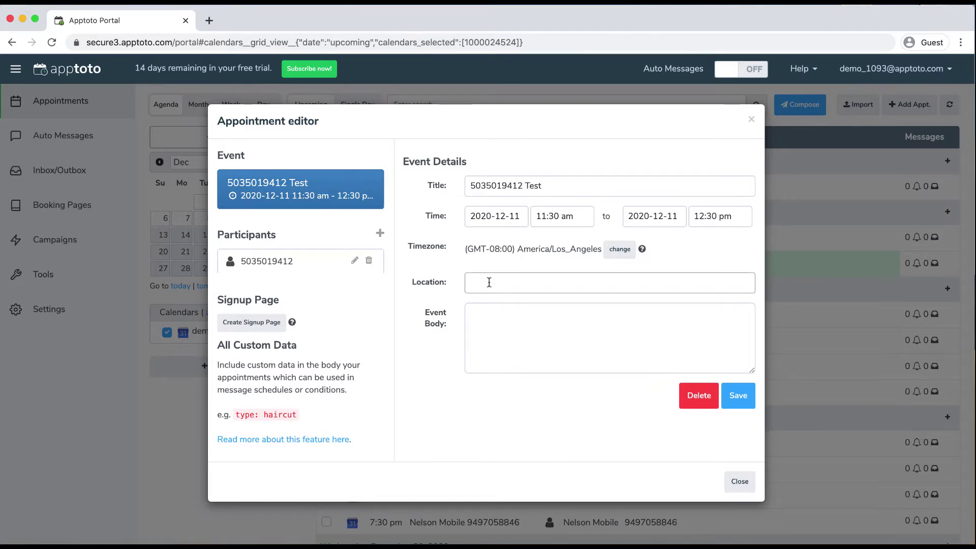
left_click(751, 119)
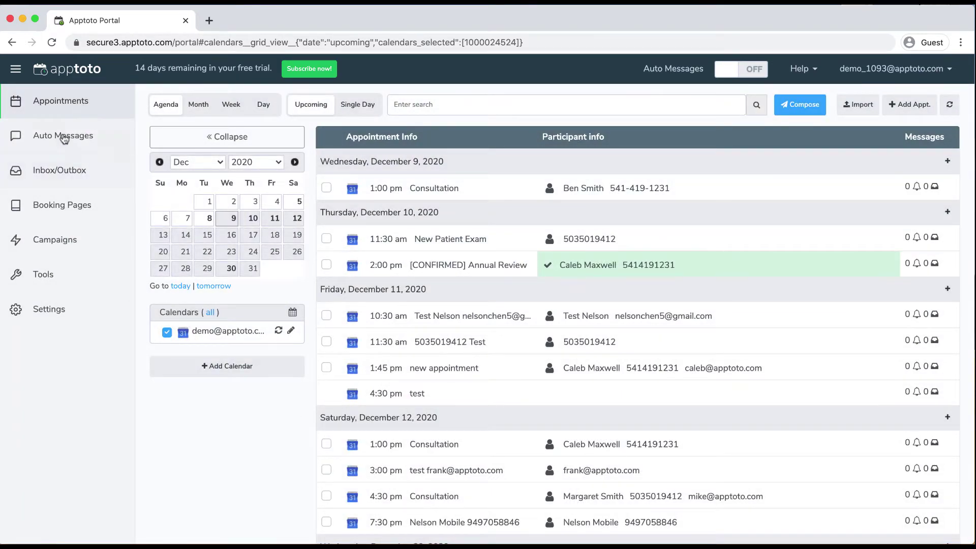
left_click(47, 136)
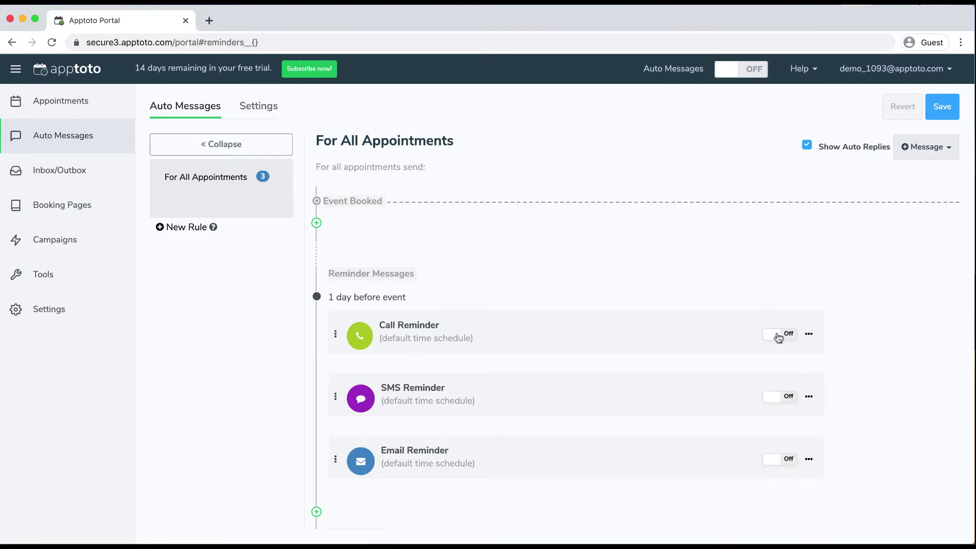
left_click(809, 334)
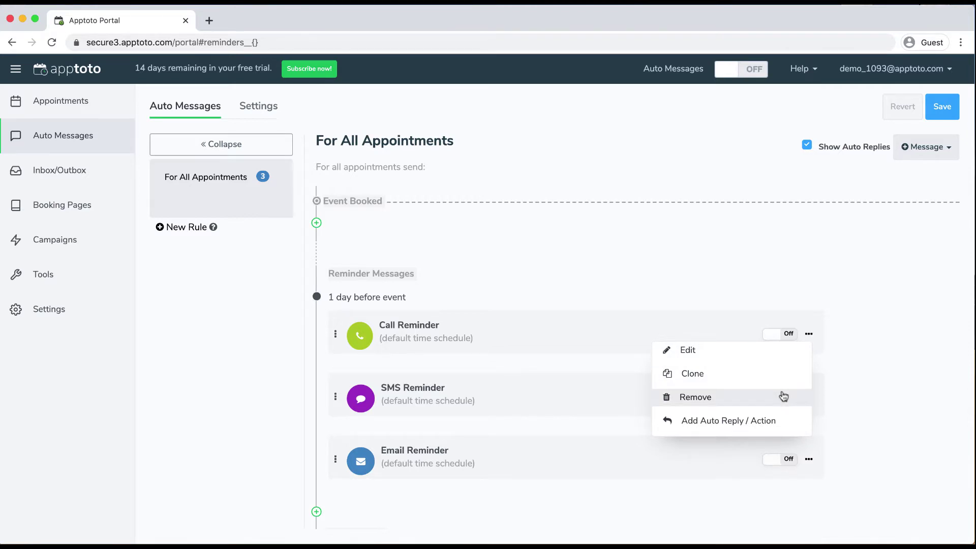
left_click(902, 385)
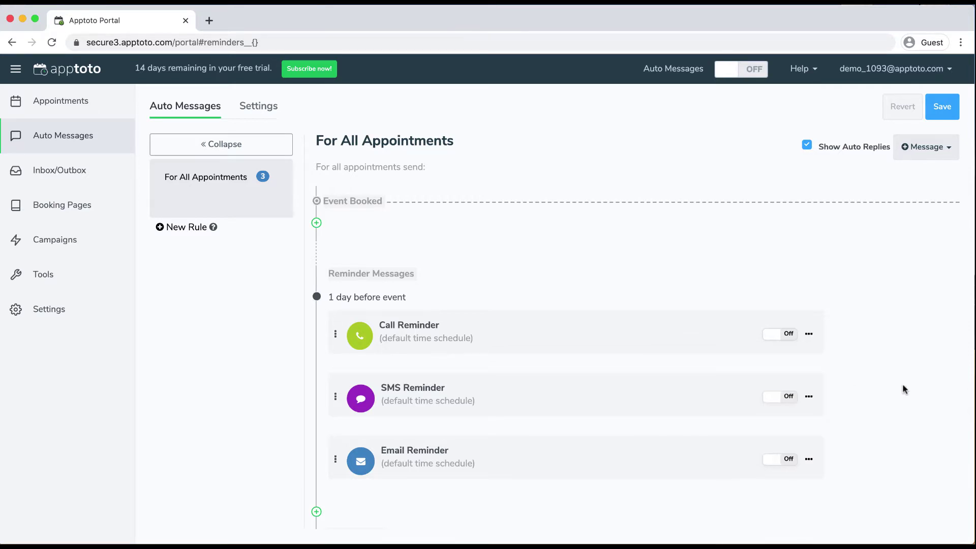
Leave the Call Reminder's Default Male voice and body unchanged, then save the auto messages
left_click(809, 334)
left_click(770, 349)
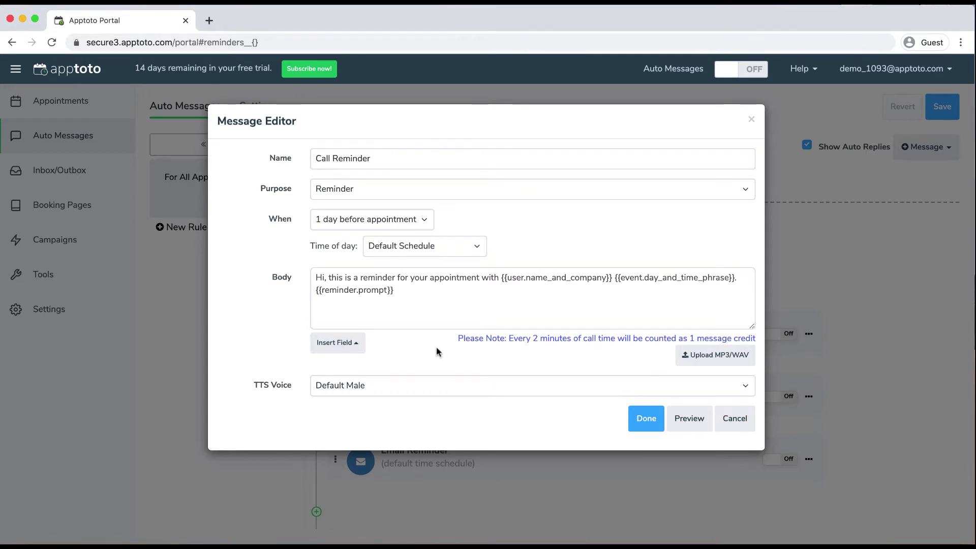
left_click(413, 386)
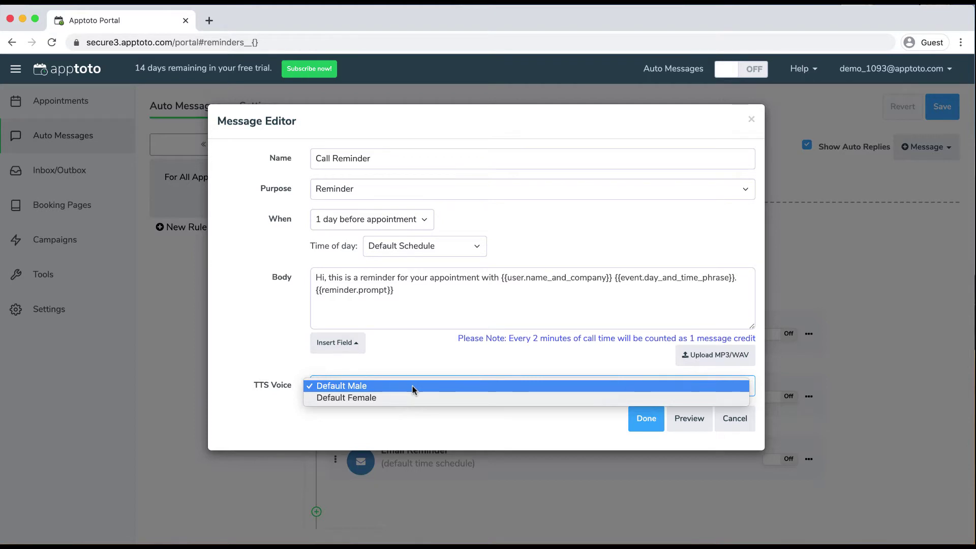
left_click(413, 386)
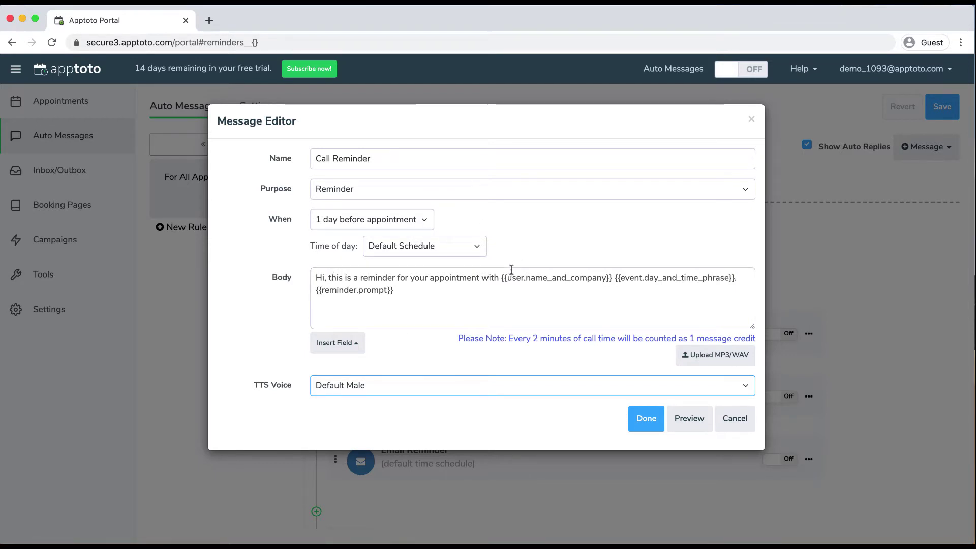
left_click_drag(502, 283, 735, 279)
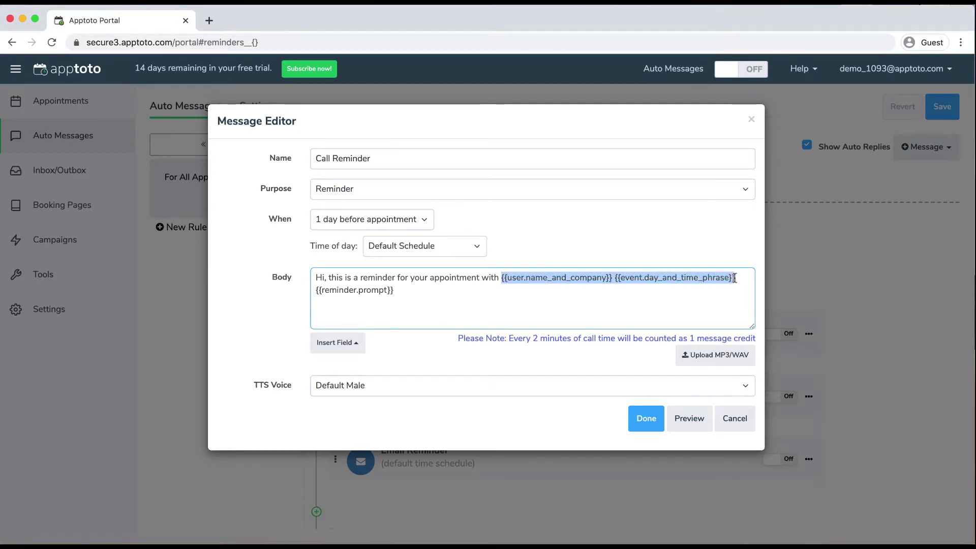
left_click(684, 288)
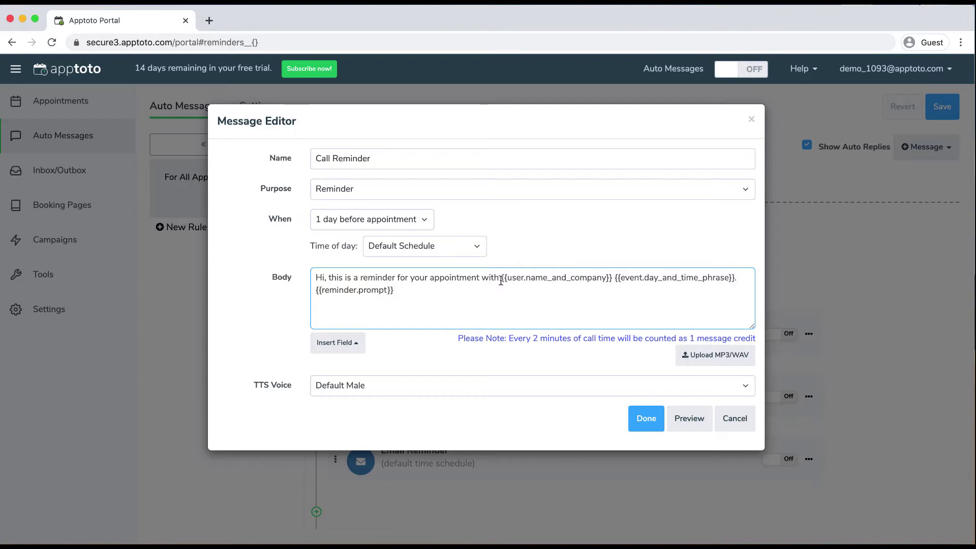
left_click(646, 422)
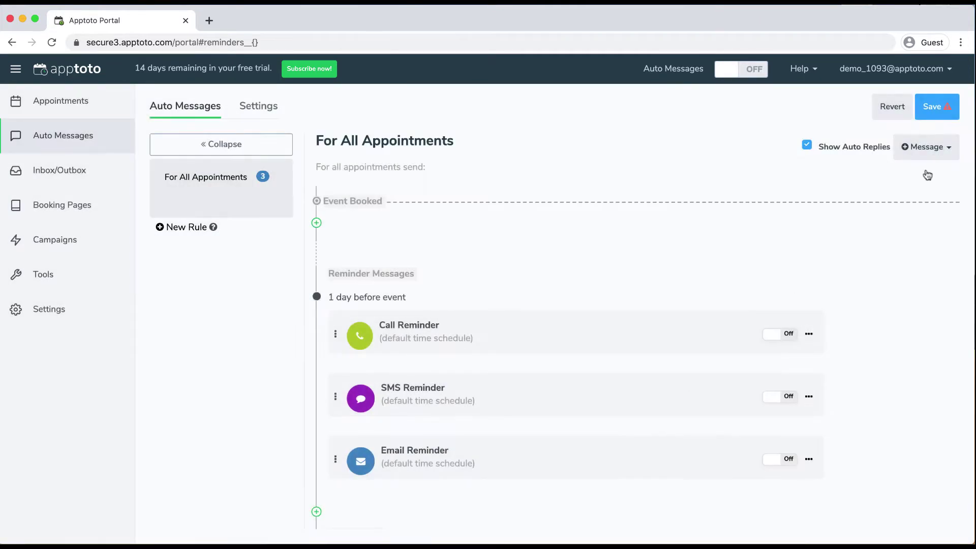
left_click(933, 109)
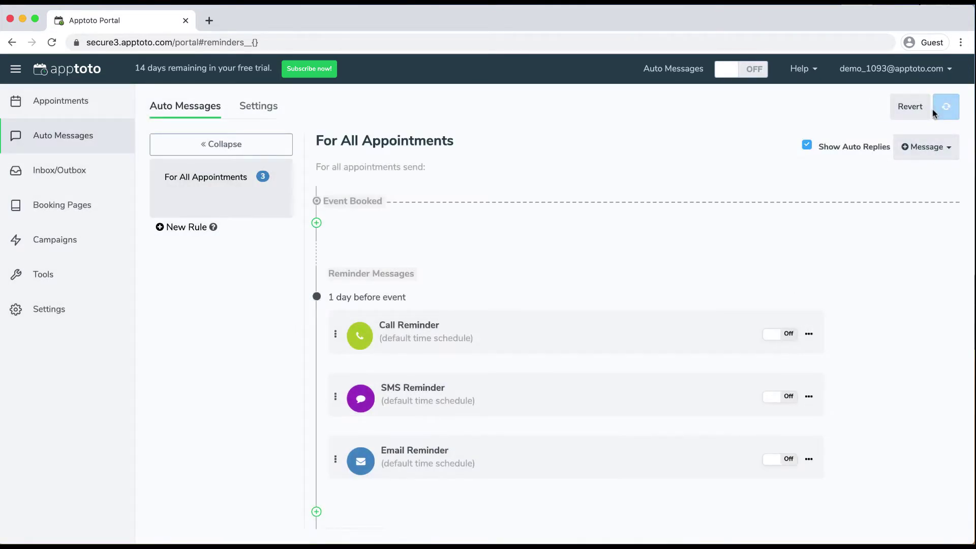
left_click(809, 396)
left_click(758, 421)
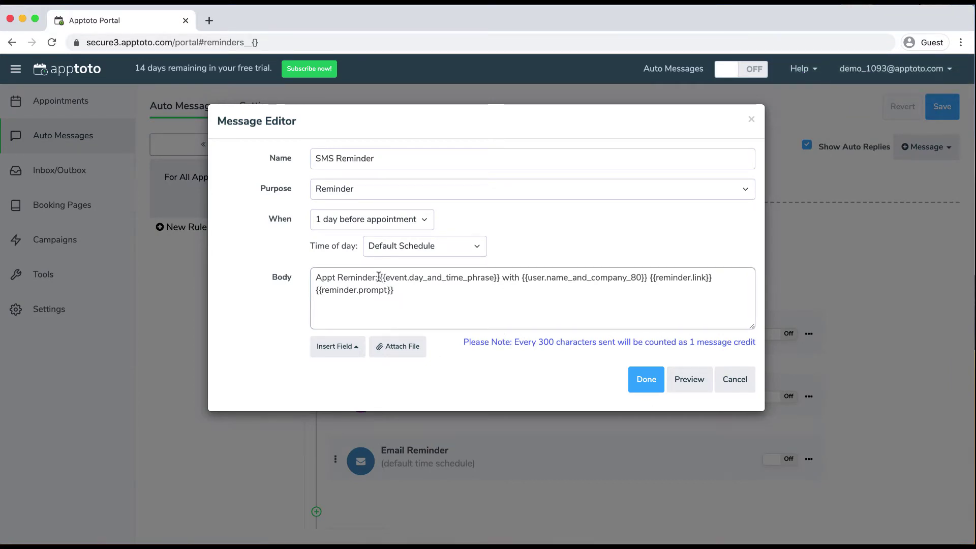
left_click(687, 380)
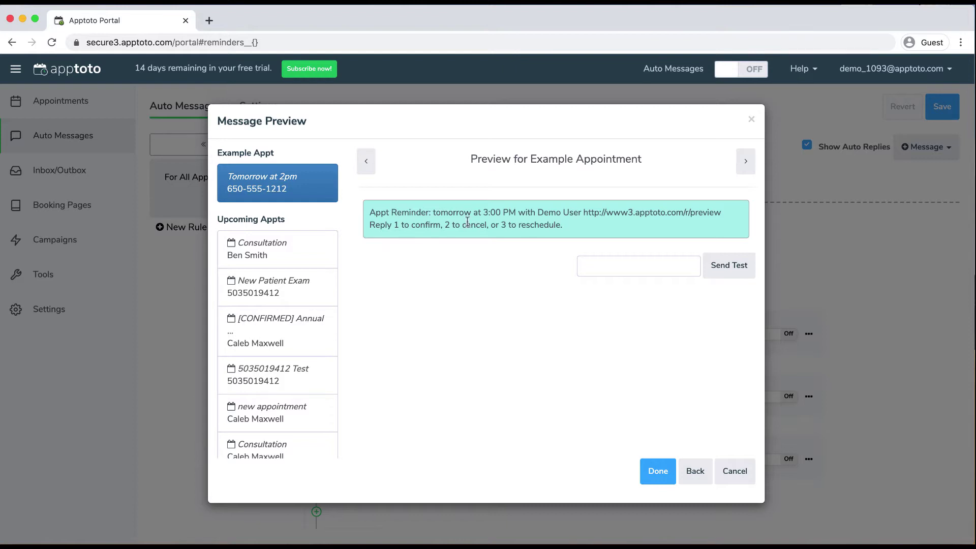
left_click_drag(588, 213, 715, 214)
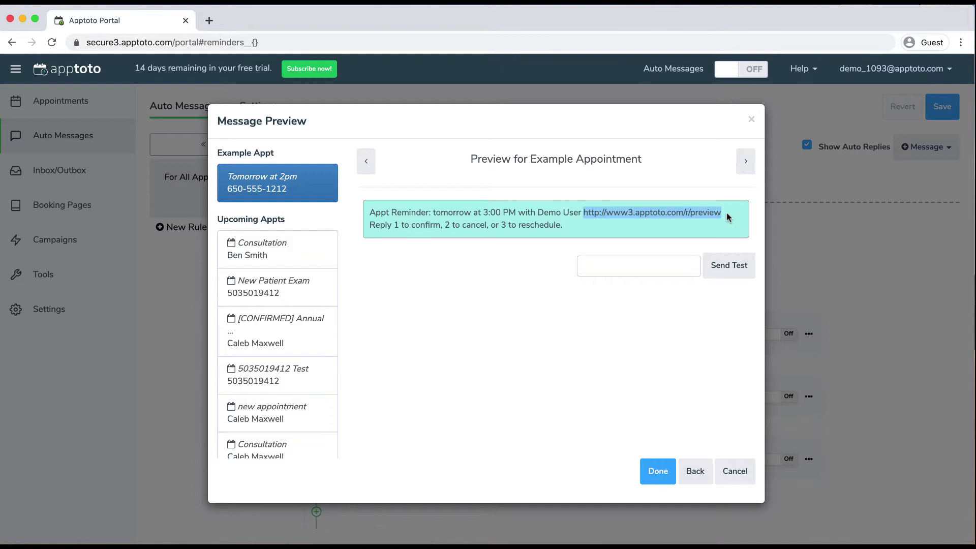
left_click(474, 232)
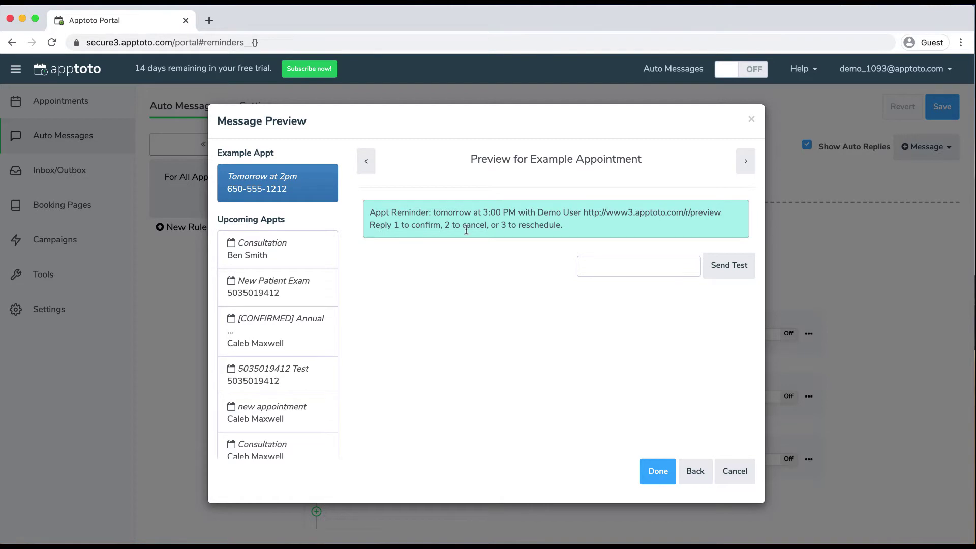
left_click(656, 472)
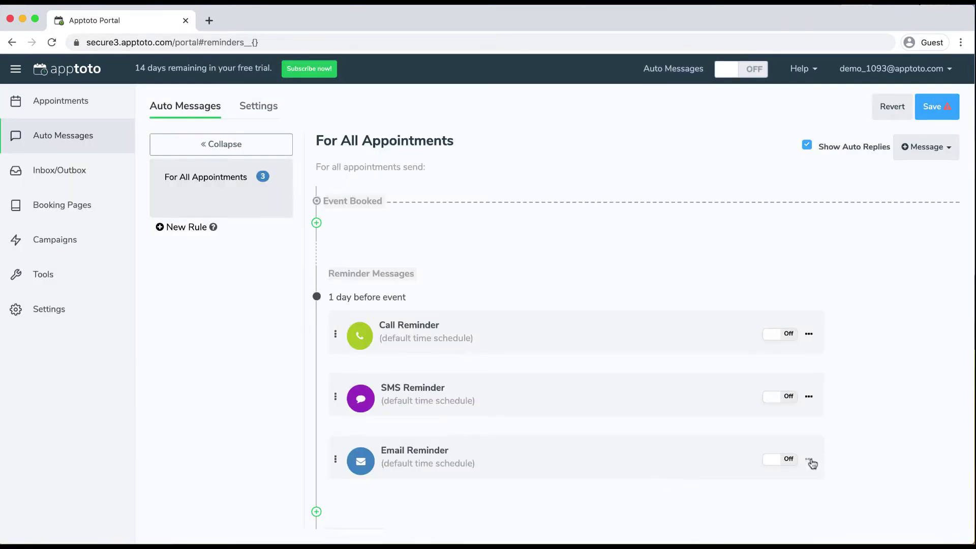
left_click(809, 460)
Add 'Please park on 3rd street' after the Email Reminder's first paragraph, preview it, and save
left_click(799, 478)
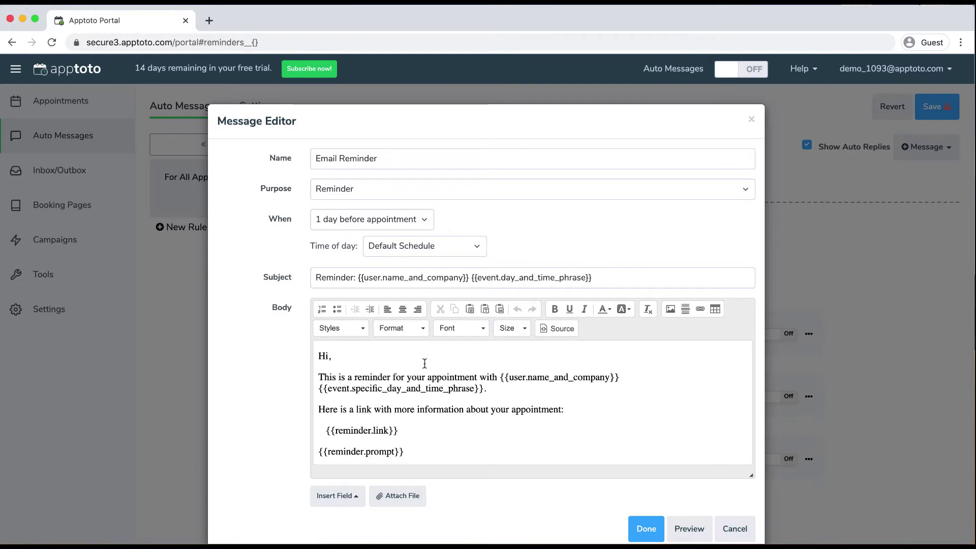
left_click(504, 392)
type("Please park on 3rd street")
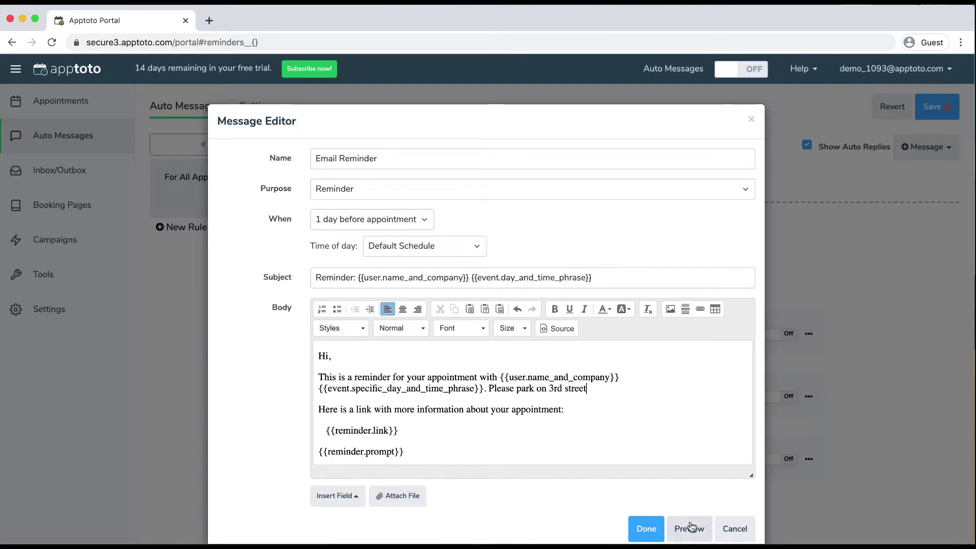
left_click(691, 527)
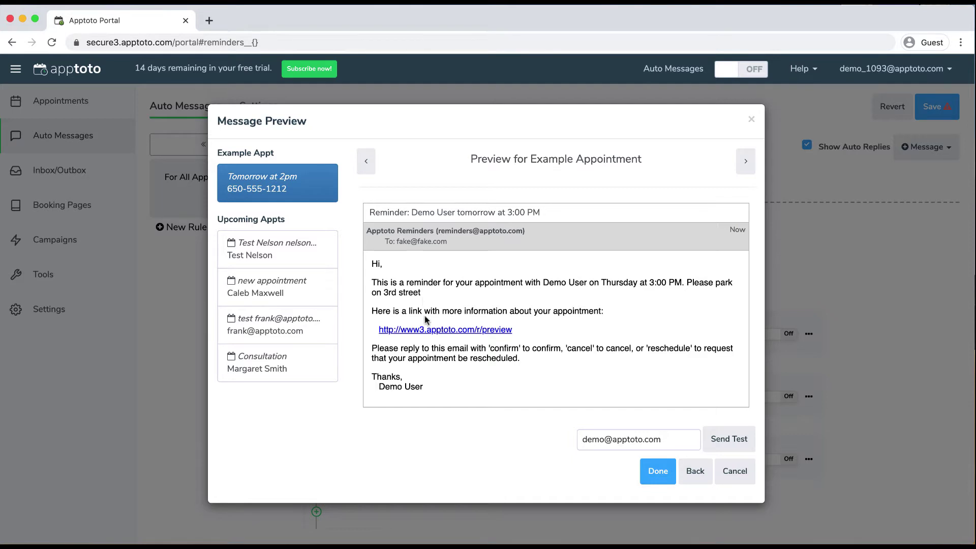
left_click(653, 475)
left_click(934, 107)
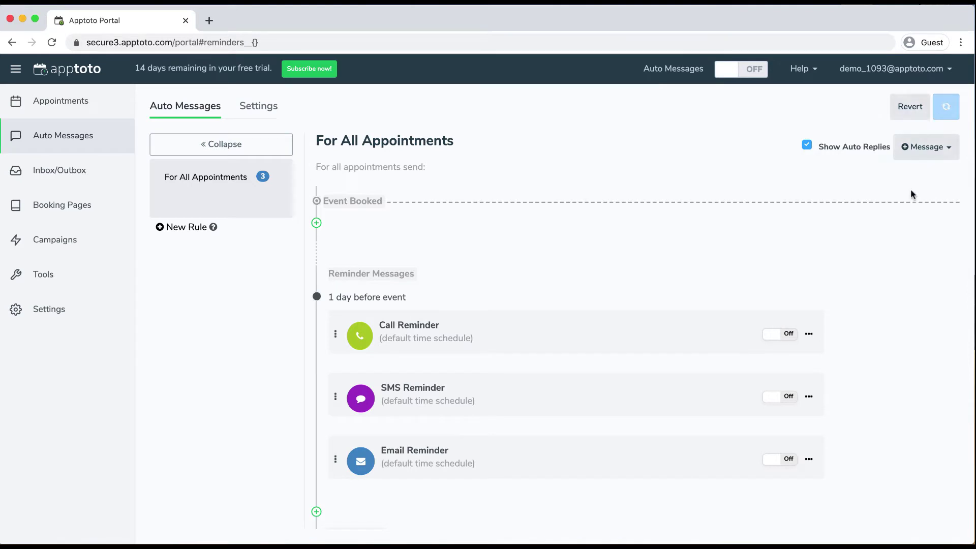
left_click(809, 397)
Edit the SMS Reminder, trying Followup and Booking / Initial purposes before returning to Reminder
left_click(790, 411)
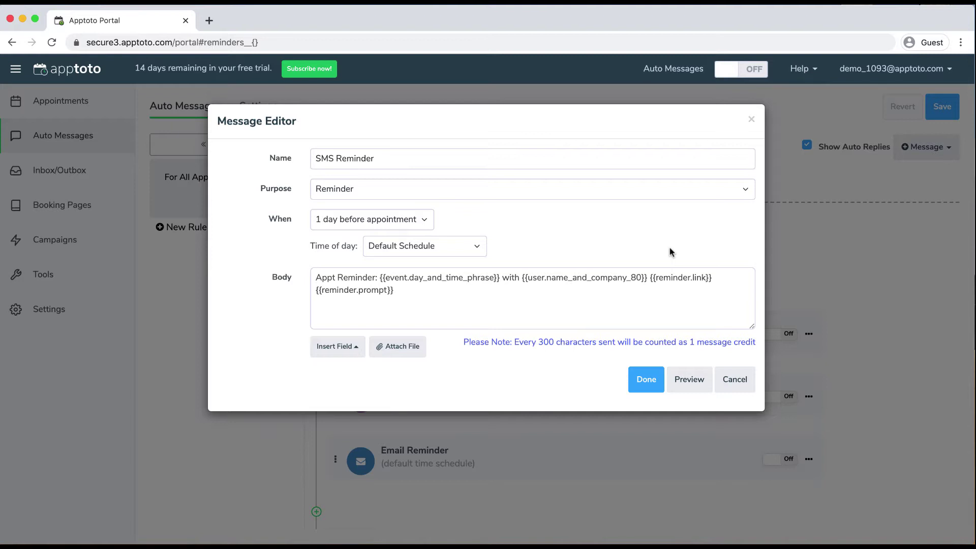
left_click(653, 197)
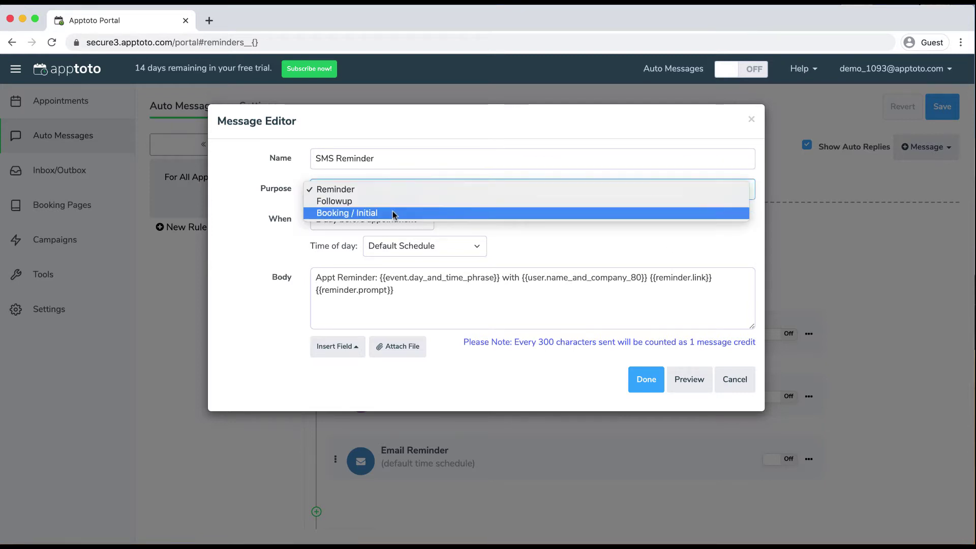
left_click(371, 202)
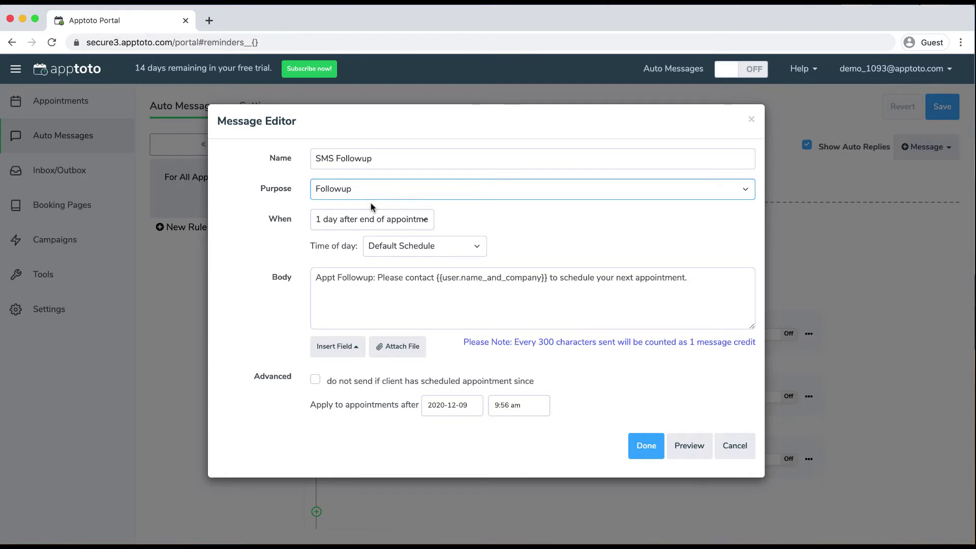
left_click(370, 198)
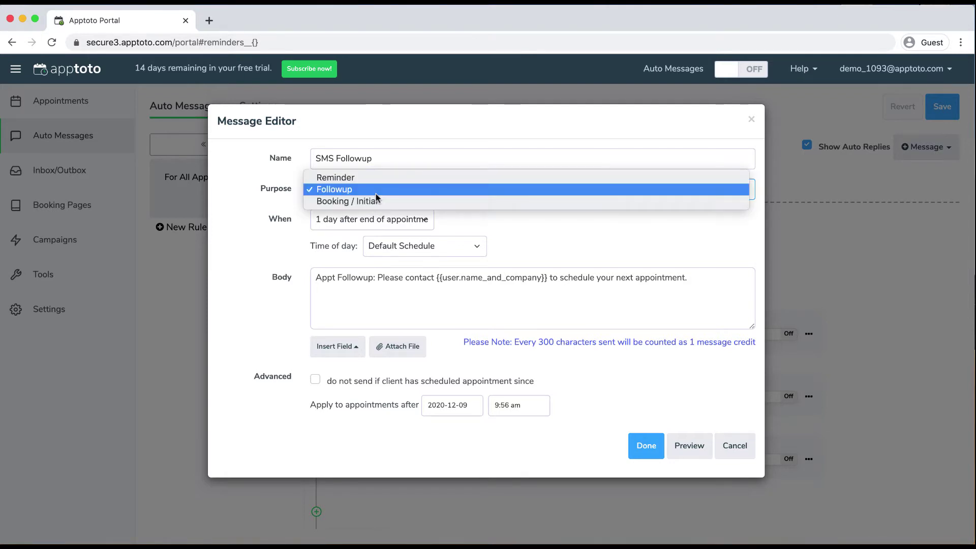
left_click(371, 201)
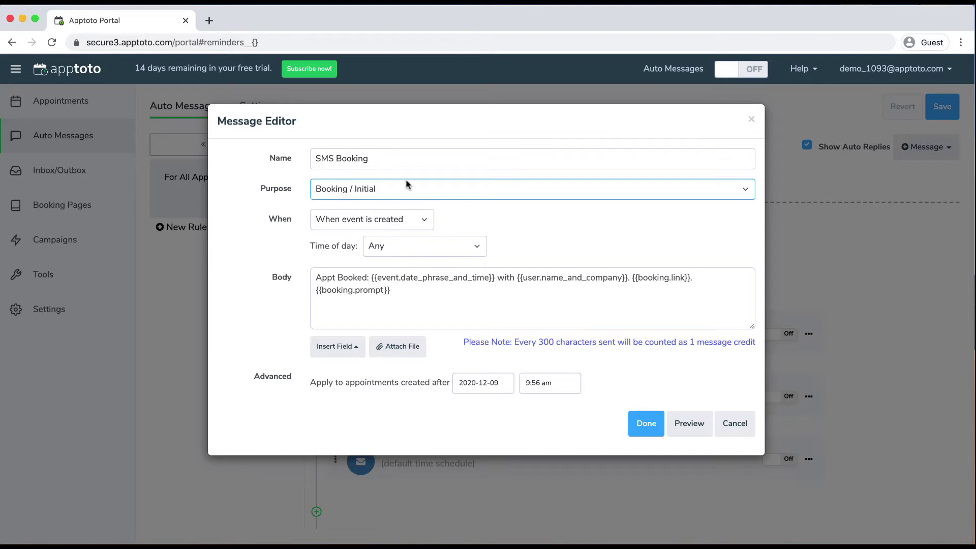
left_click(404, 194)
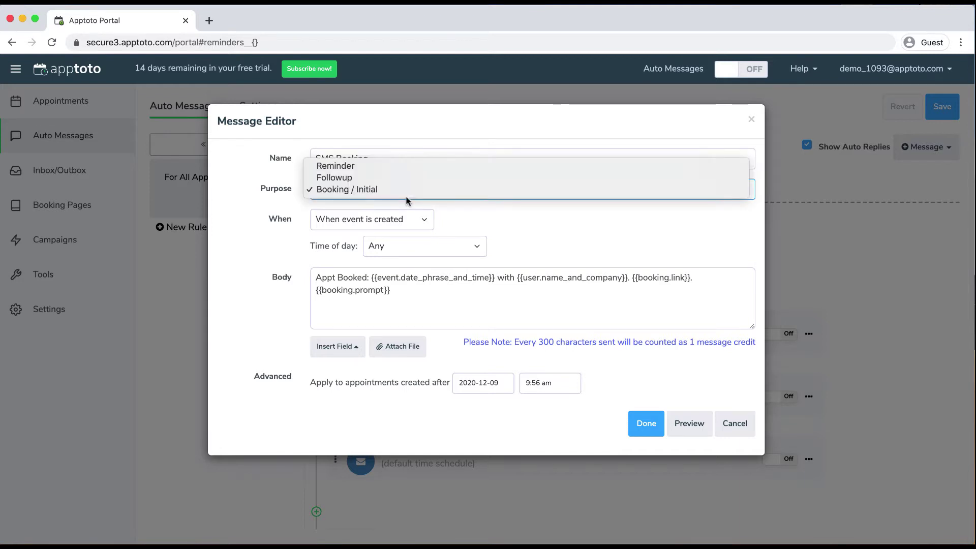
left_click(375, 166)
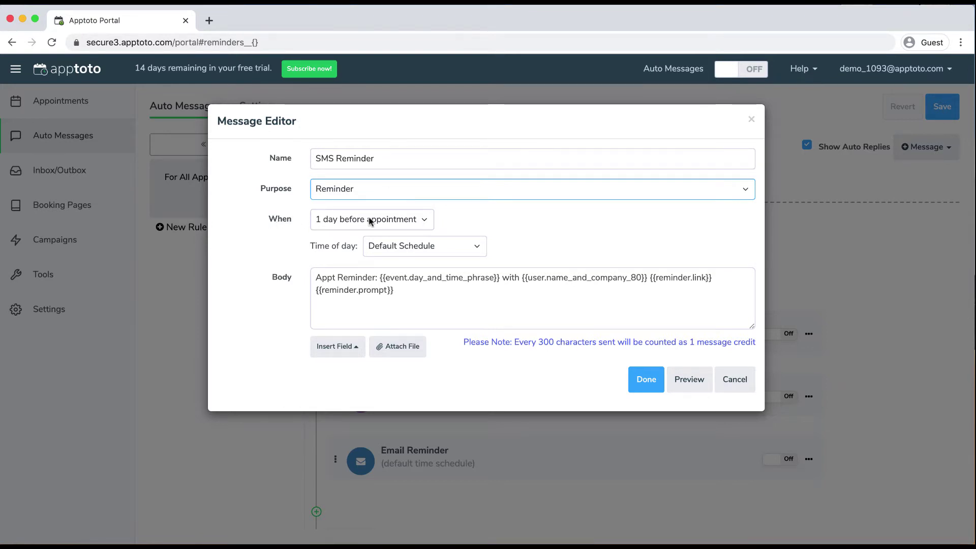
Keep 1 day before timing and replace the body's day/time placeholder with Event date phrase and time
left_click(404, 223)
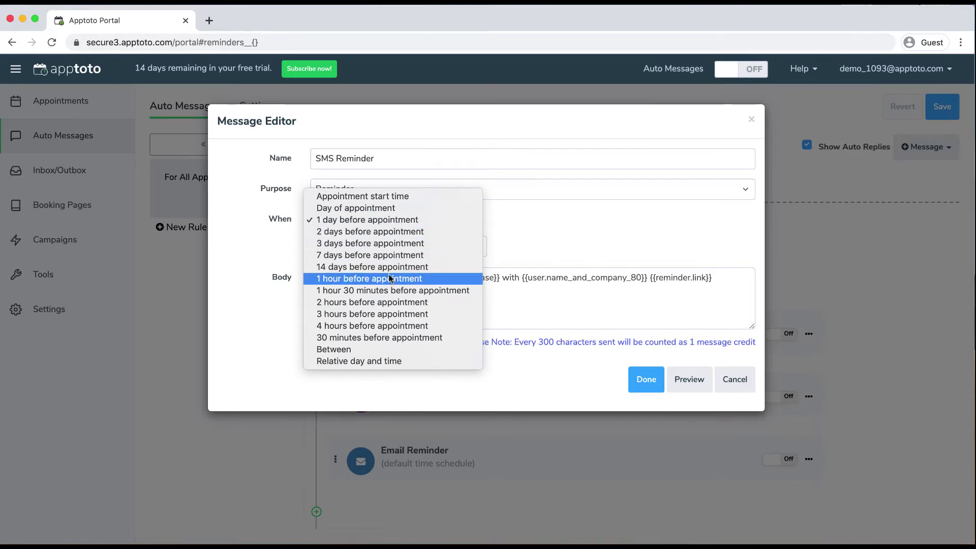
left_click(551, 237)
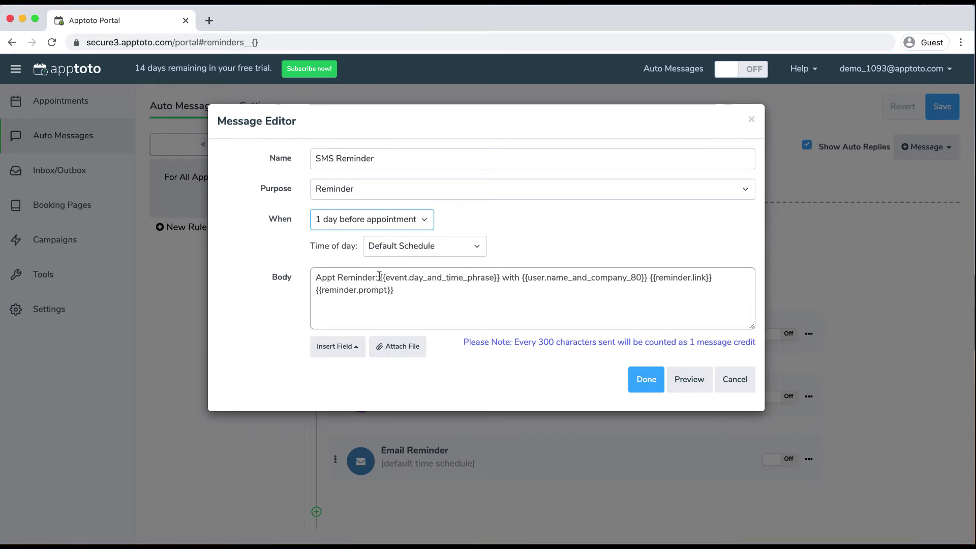
left_click_drag(379, 277, 500, 275)
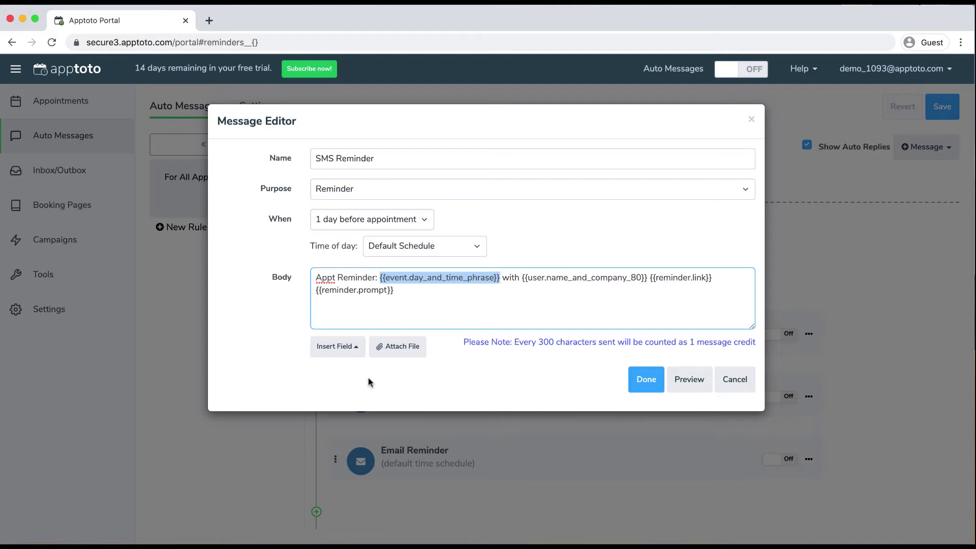
left_click(352, 350)
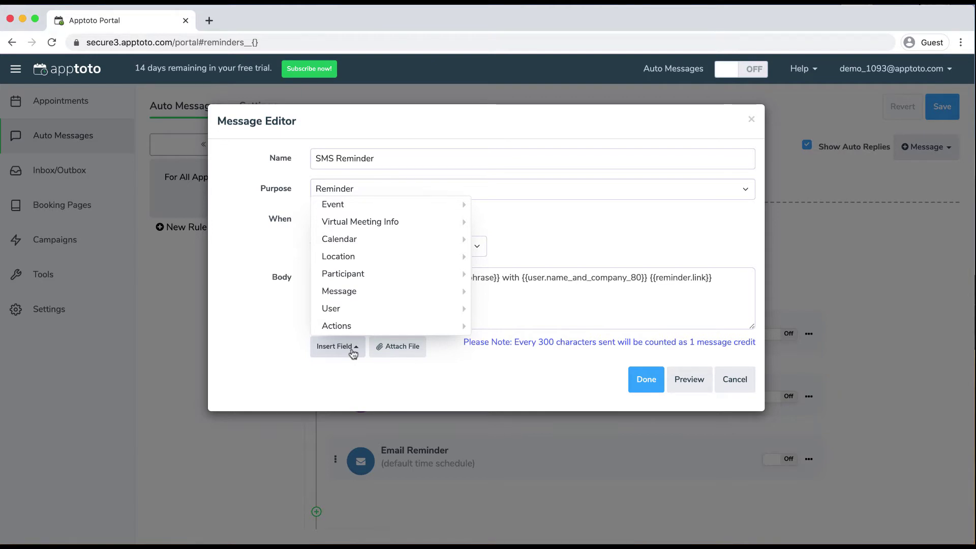
mouse_move(345, 206)
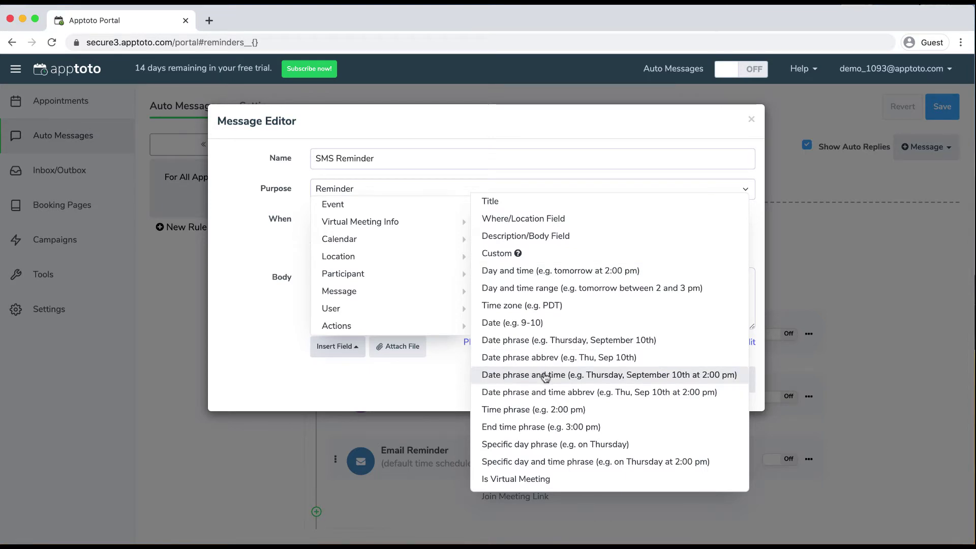
left_click(545, 375)
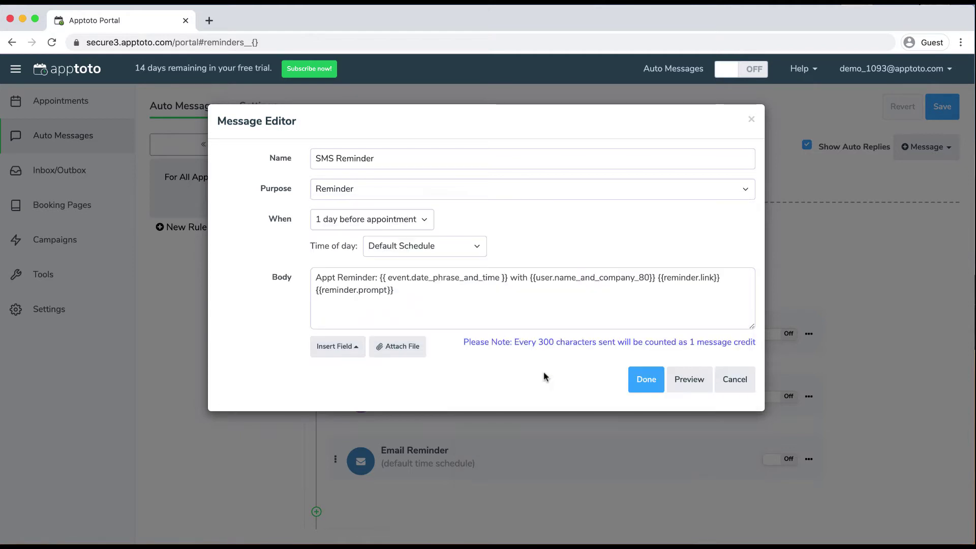
Replace 'Appt Reminder:' with 'Hi {first name}, This is a reminder of your appointment'
left_click(380, 279)
left_click_drag(381, 279, 216, 268)
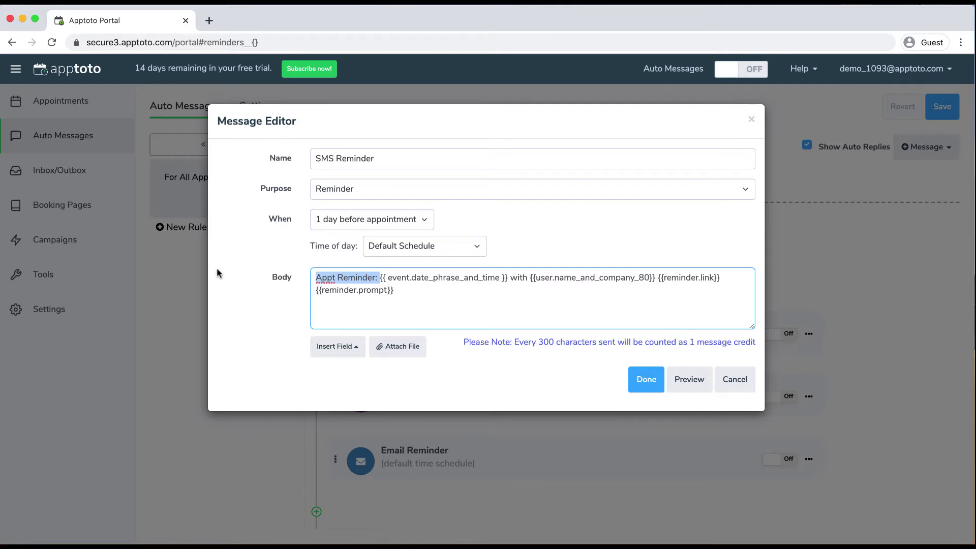
type("Hi")
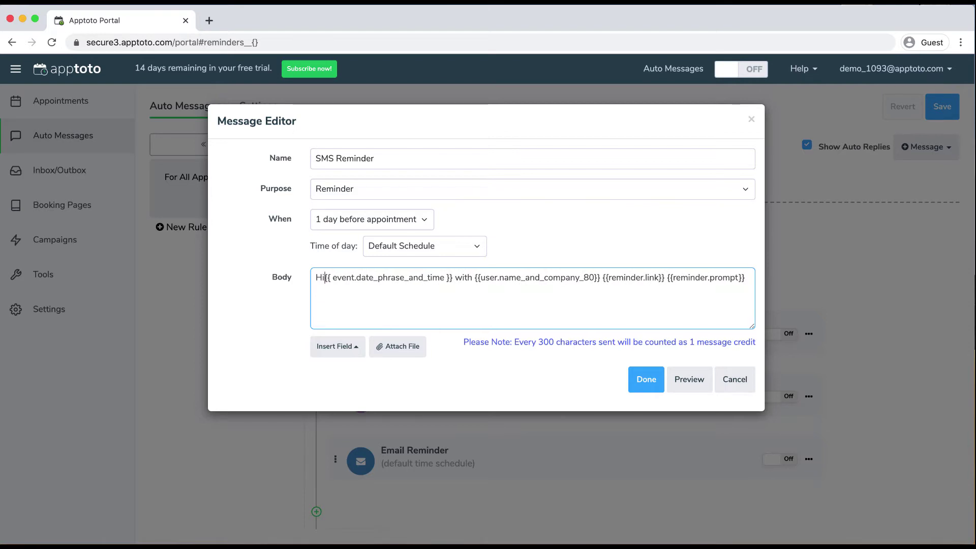
left_click(334, 347)
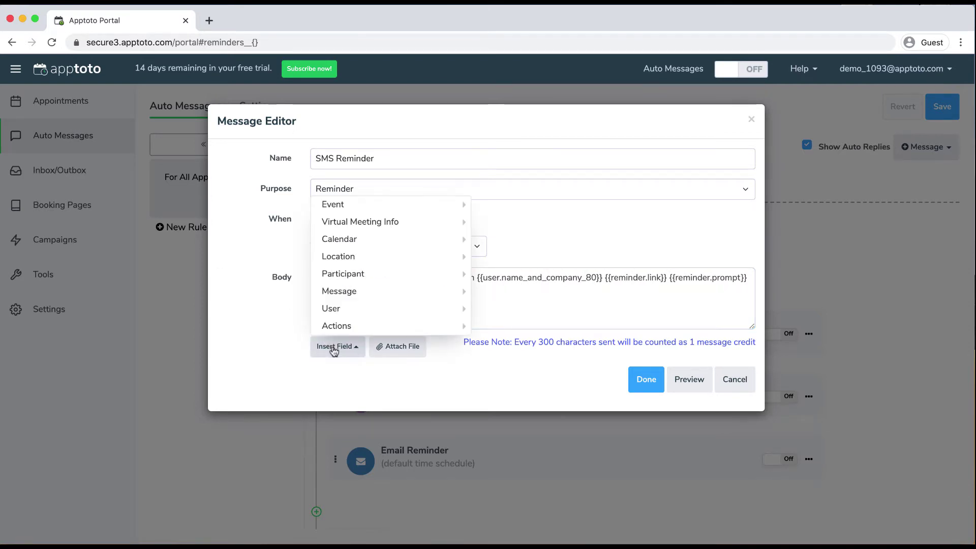
mouse_move(354, 279)
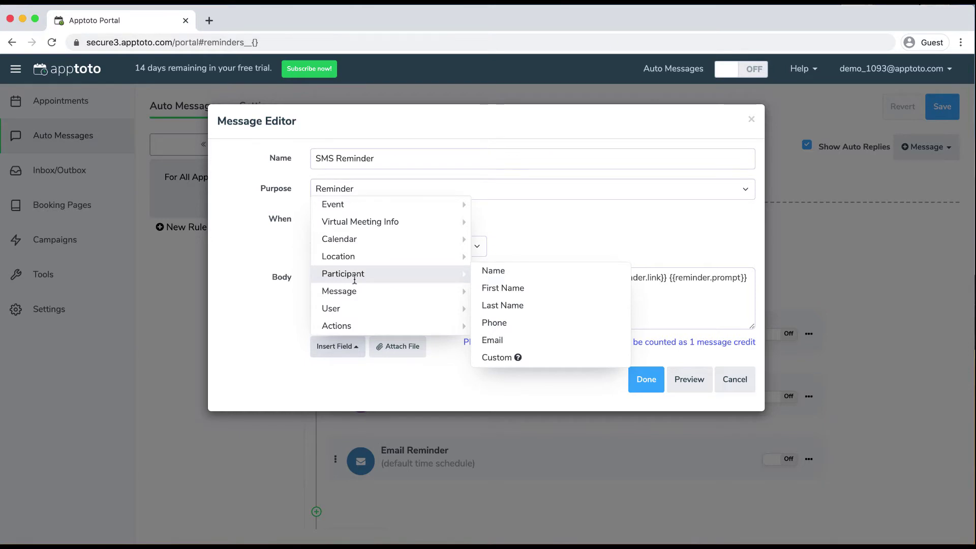
left_click(489, 288)
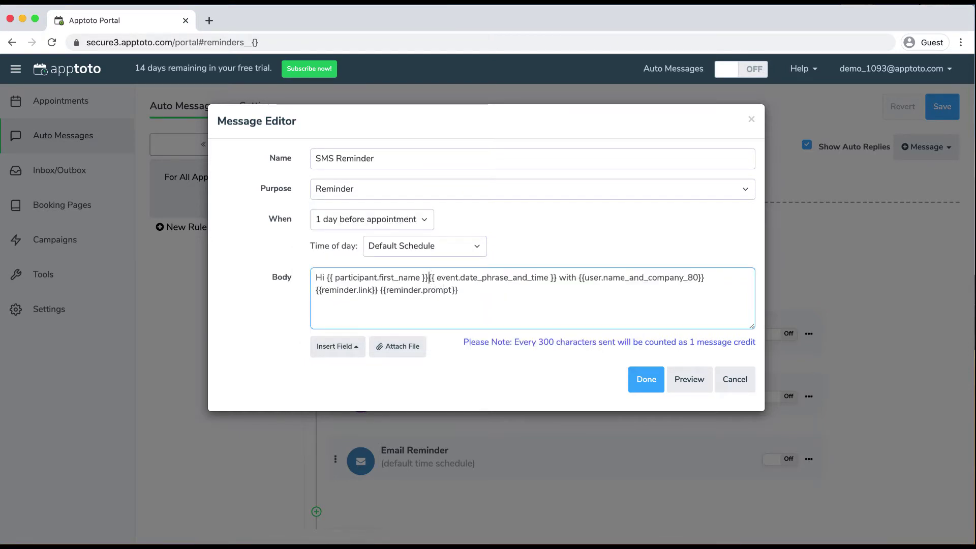
type(", This is a r")
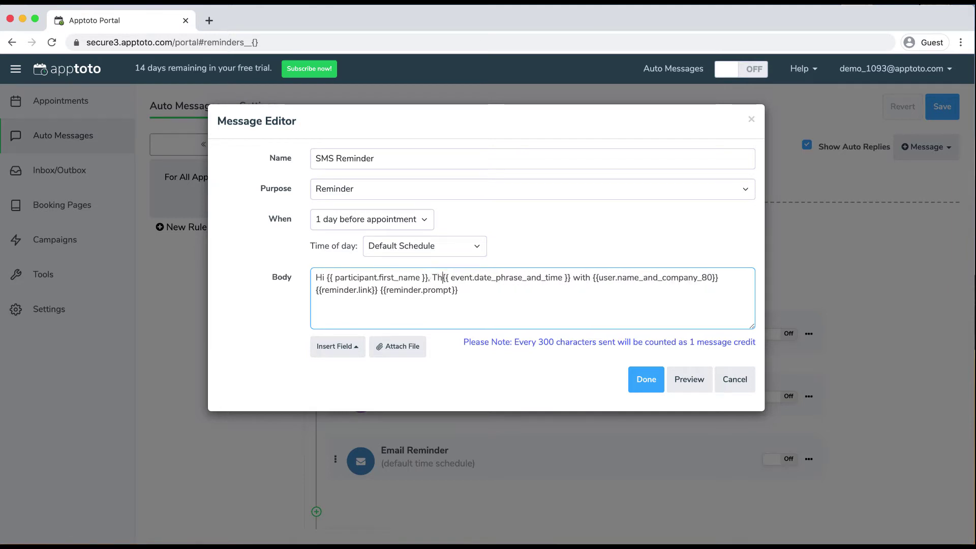
type("eminder of your ")
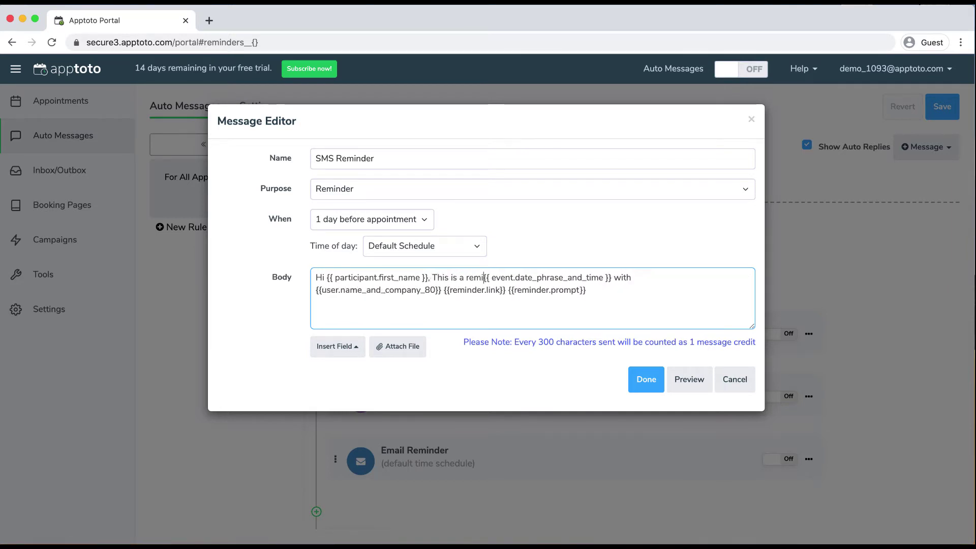
type("appointment")
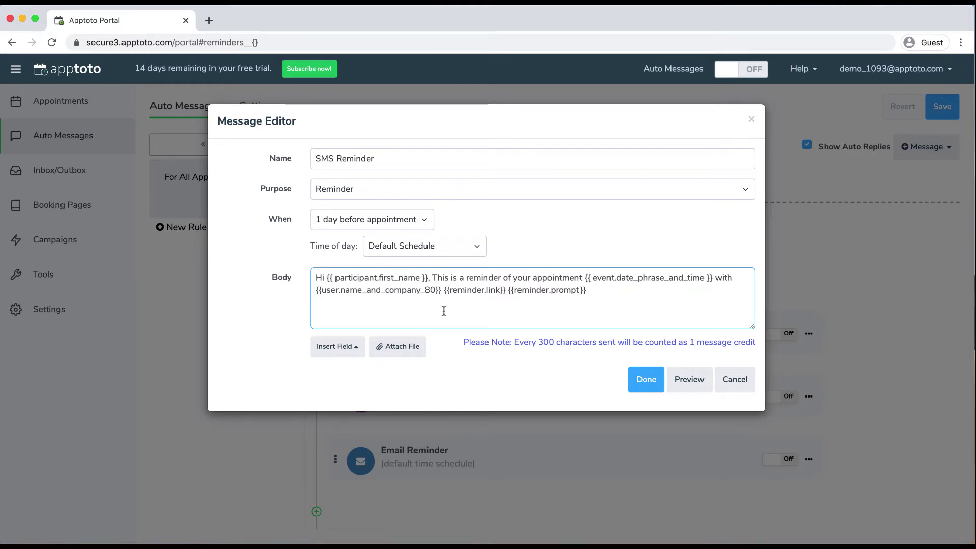
Preview the sample SMS Reminder text, close it, and save the auto message changes
left_click(689, 387)
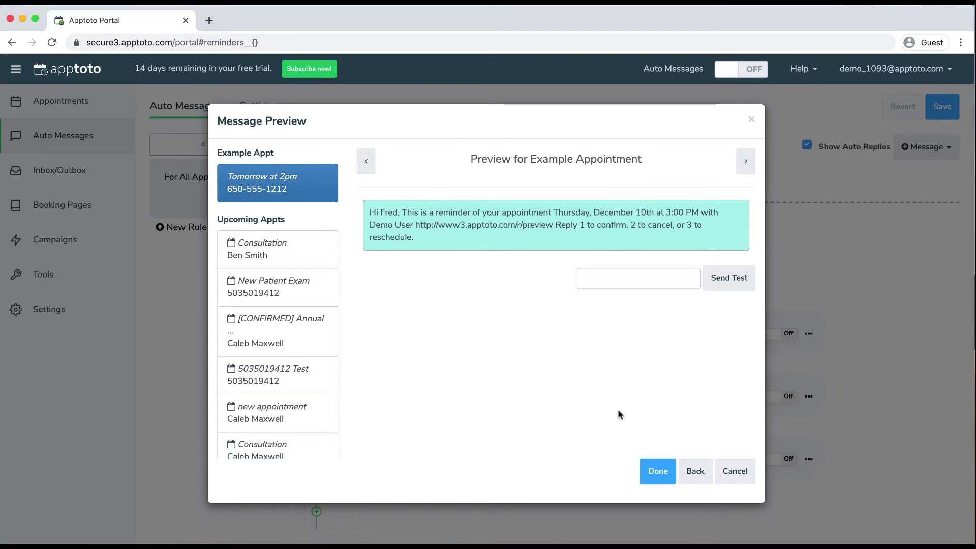
left_click(656, 471)
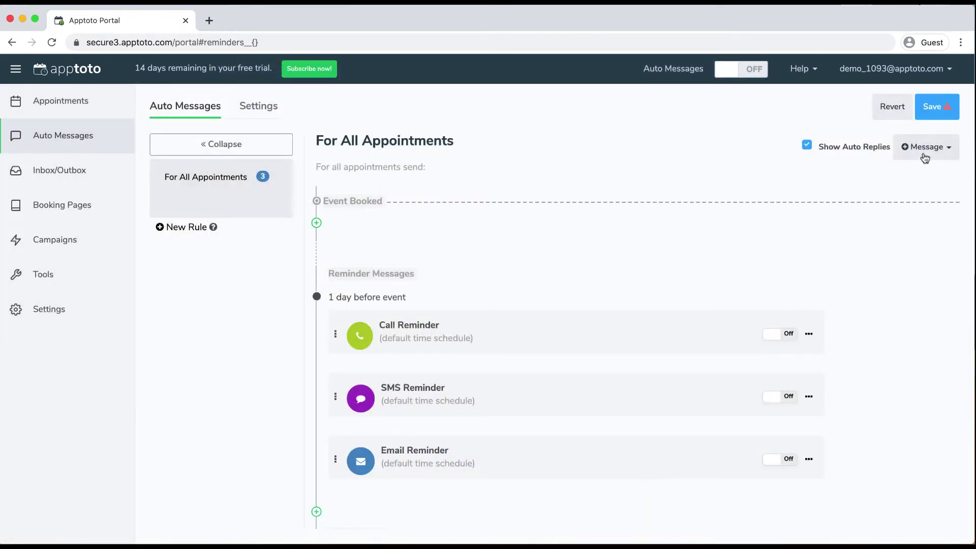
left_click(942, 107)
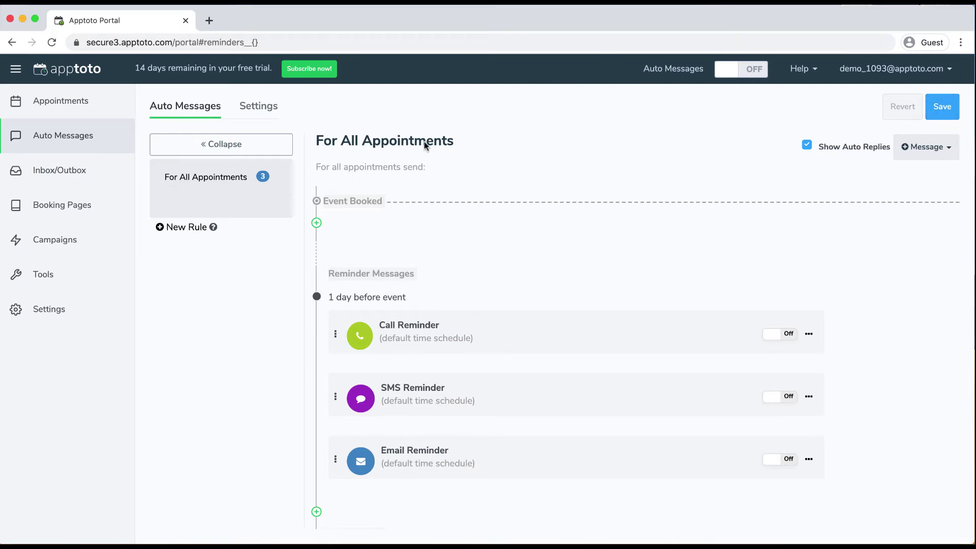
Create a rule titled Consultation with the condition event includes 'Consultation'
left_click(194, 228)
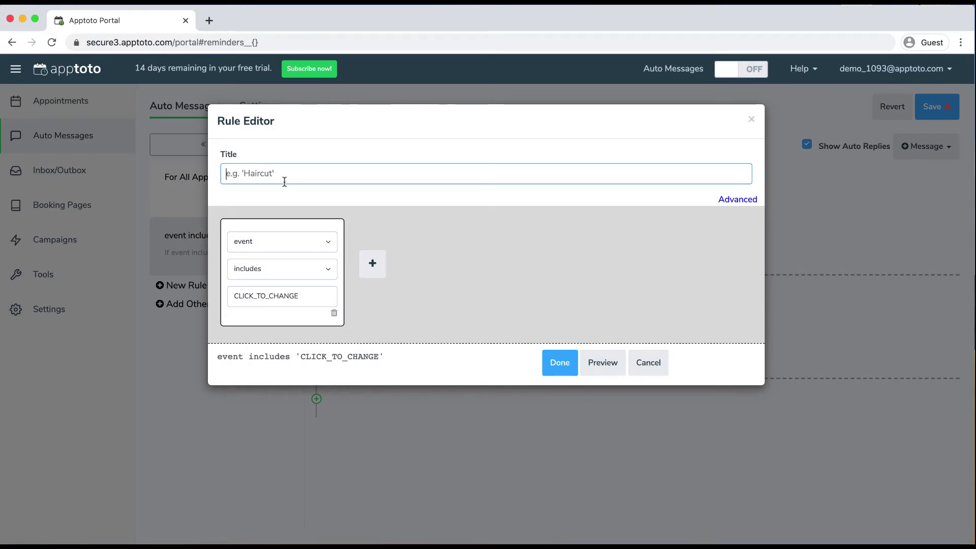
type("Consultation")
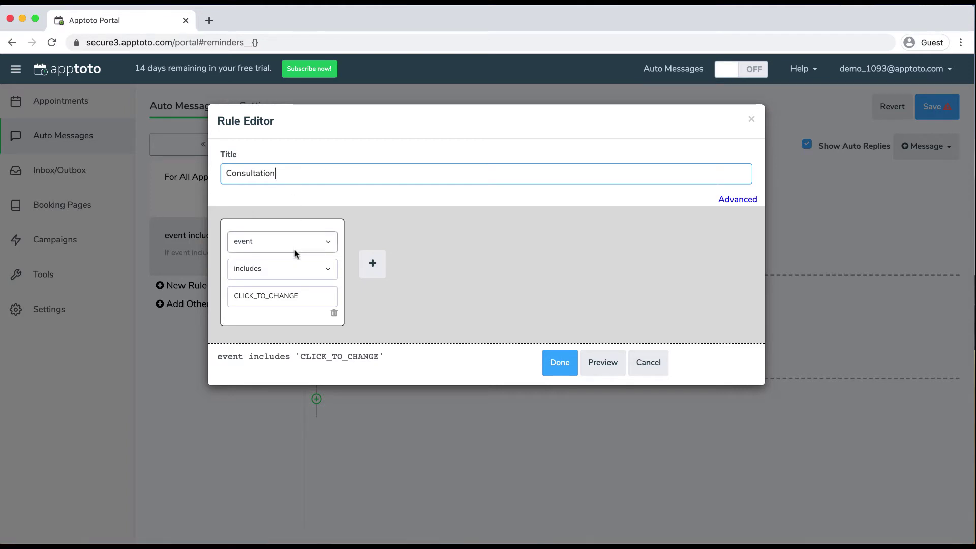
left_click(314, 294)
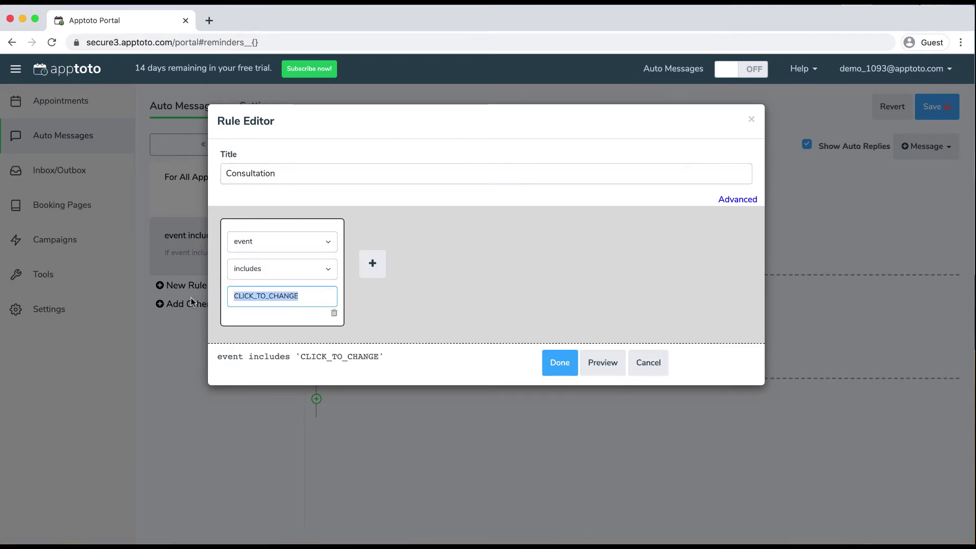
key("BackSpace")
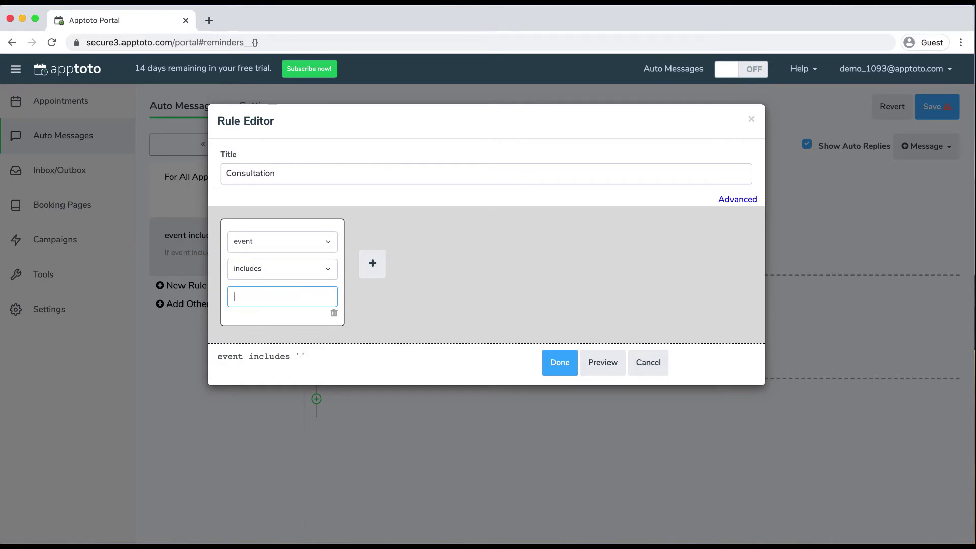
left_click(295, 249)
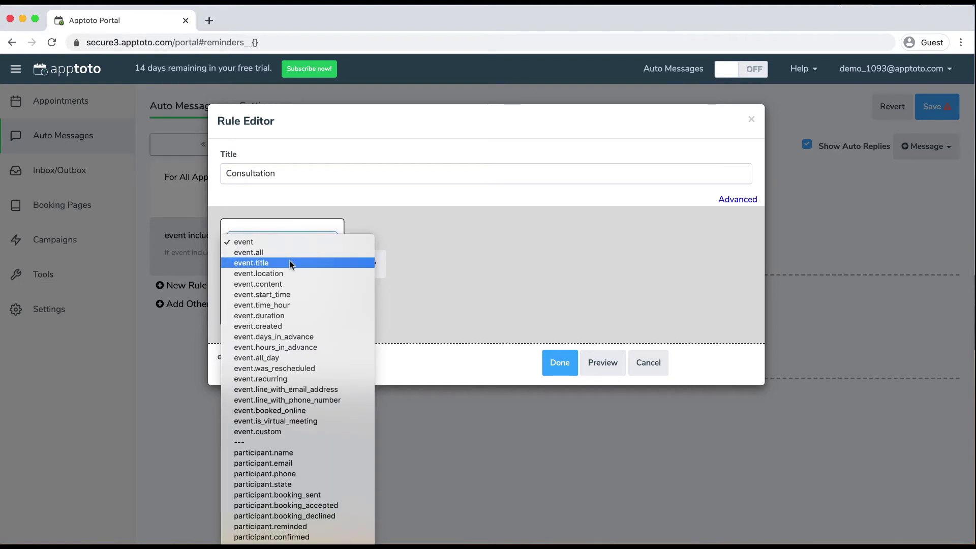
left_click(394, 218)
left_click(280, 270)
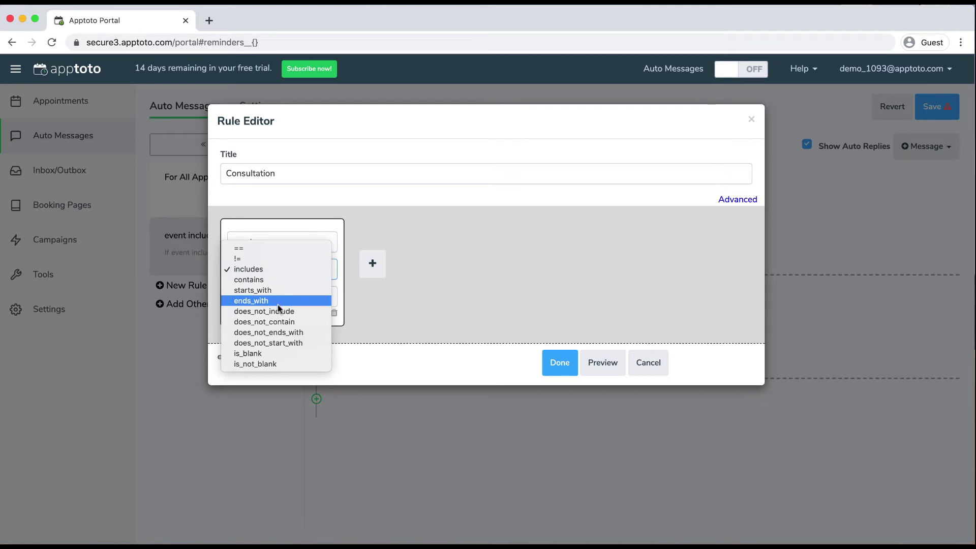
left_click(450, 219)
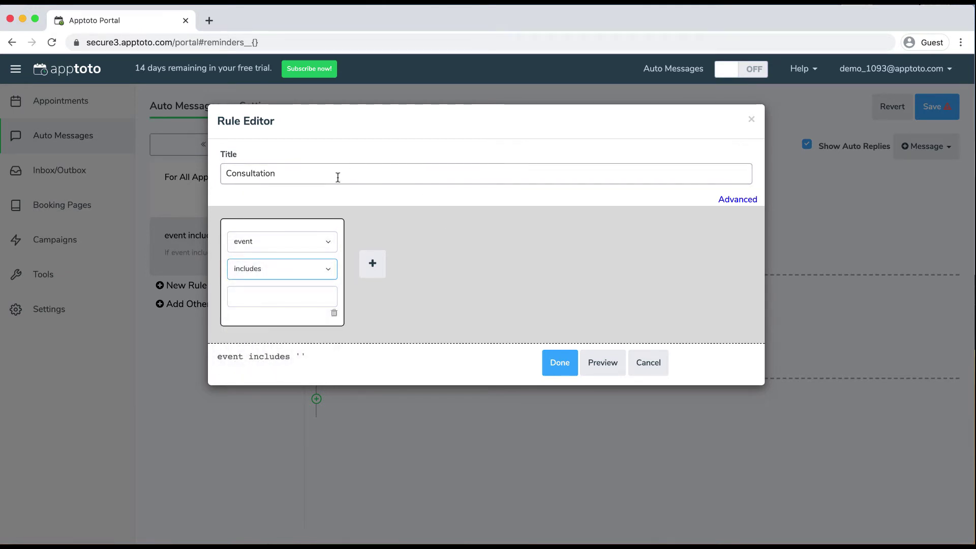
key("shift+Tab")
key("shift+Tab")
key("cmd+c")
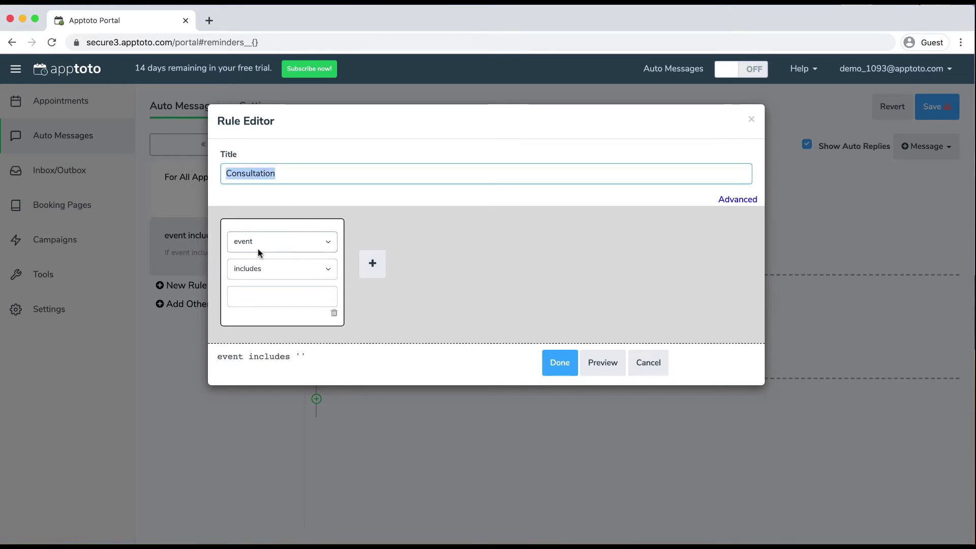
left_click(295, 295)
key("cmd+v")
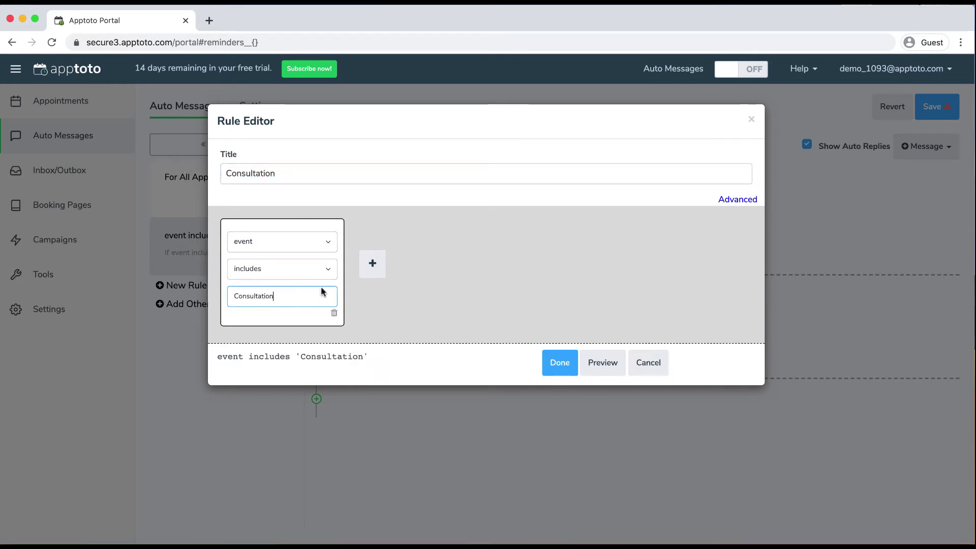
left_click(552, 359)
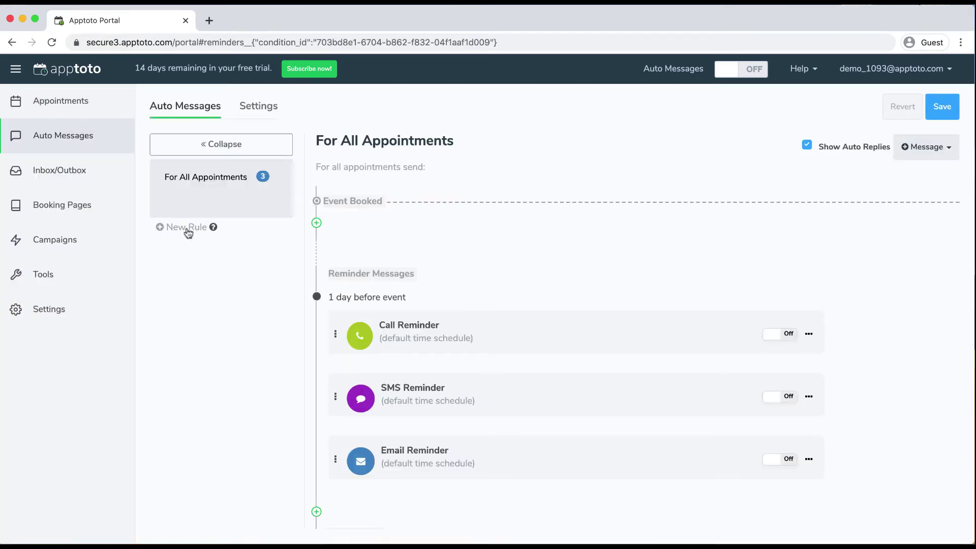
Create a second rule with Consultation pasted as both title and condition value
left_click(185, 227)
key("cmd+v")
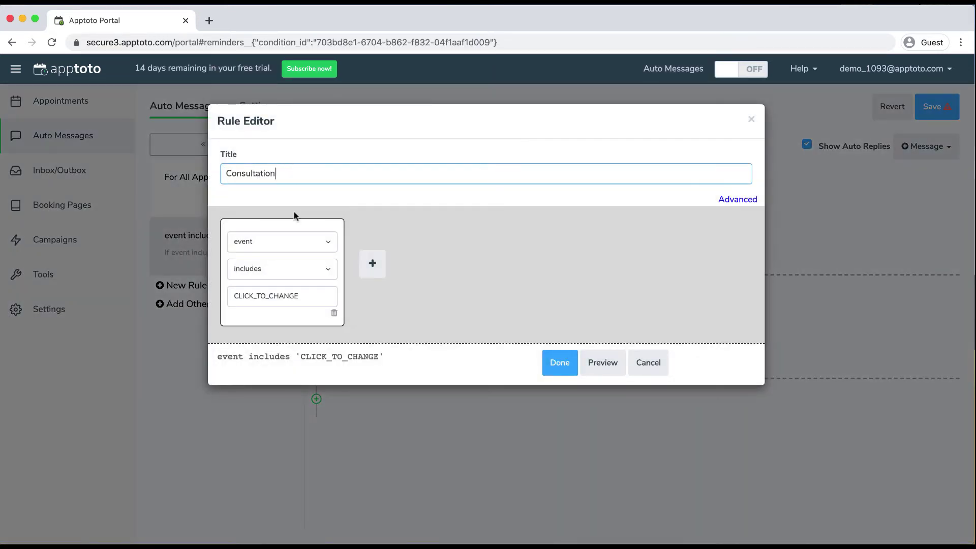
left_click(311, 295)
key("cmd+v")
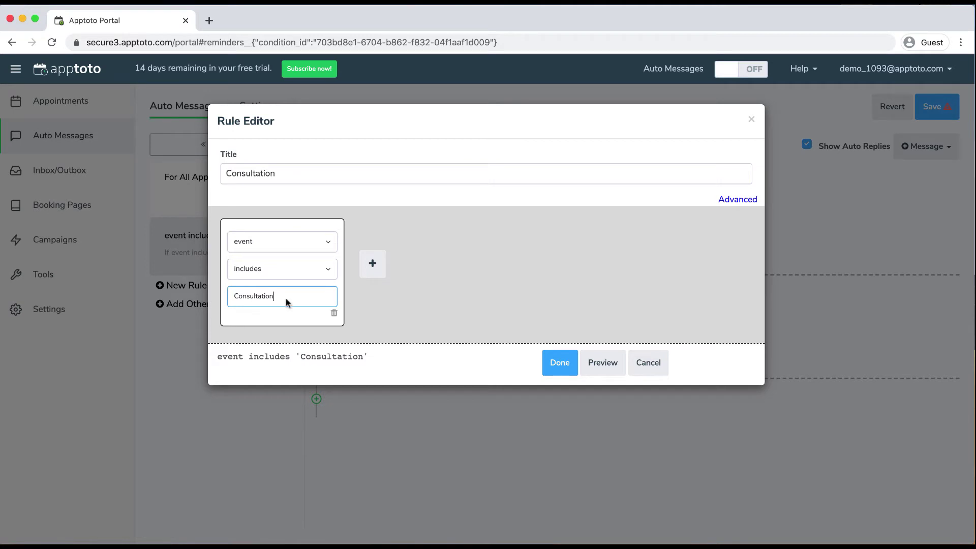
left_click(557, 362)
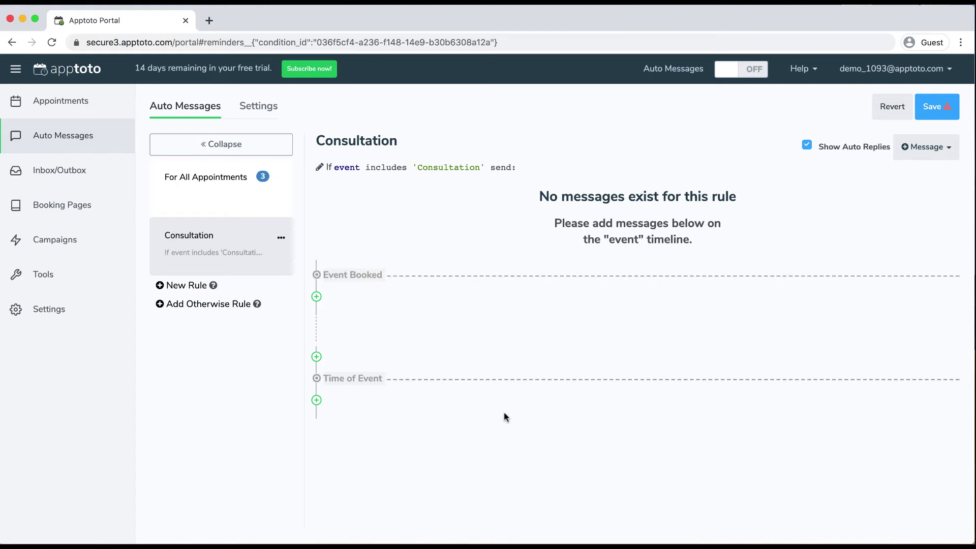
Add two SMS reminders to the Consultation rule: 1 day and 1 hour before the appointment
mouse_move(319, 356)
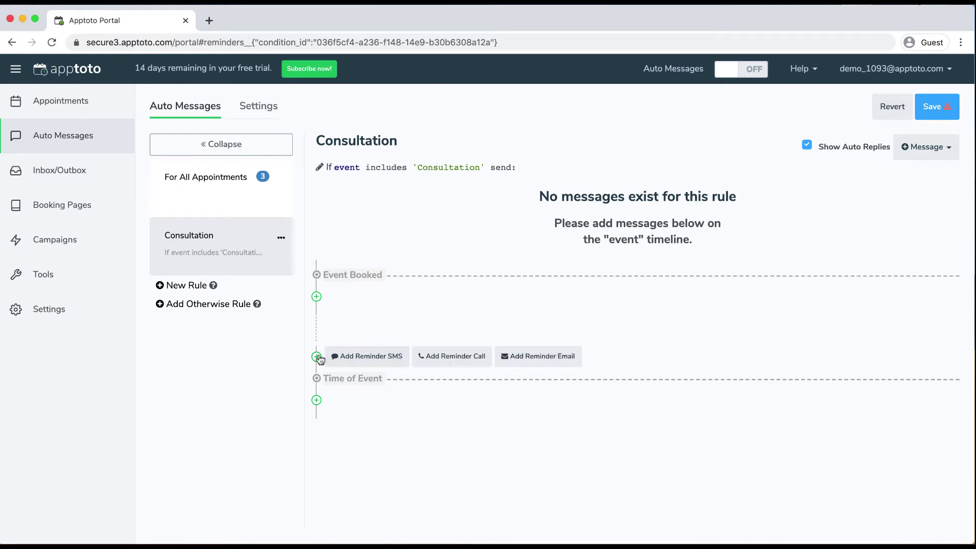
left_click(350, 356)
left_click(640, 379)
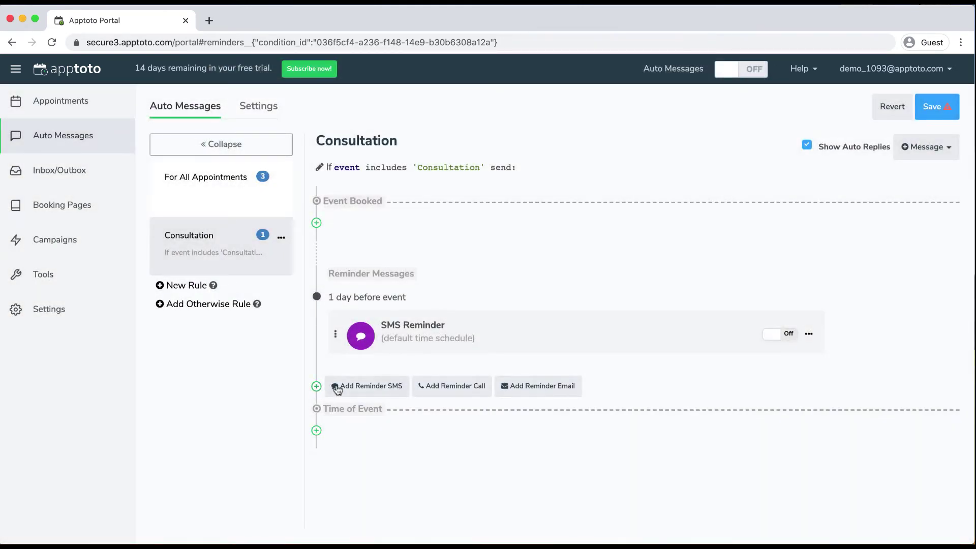
left_click(342, 389)
left_click(366, 219)
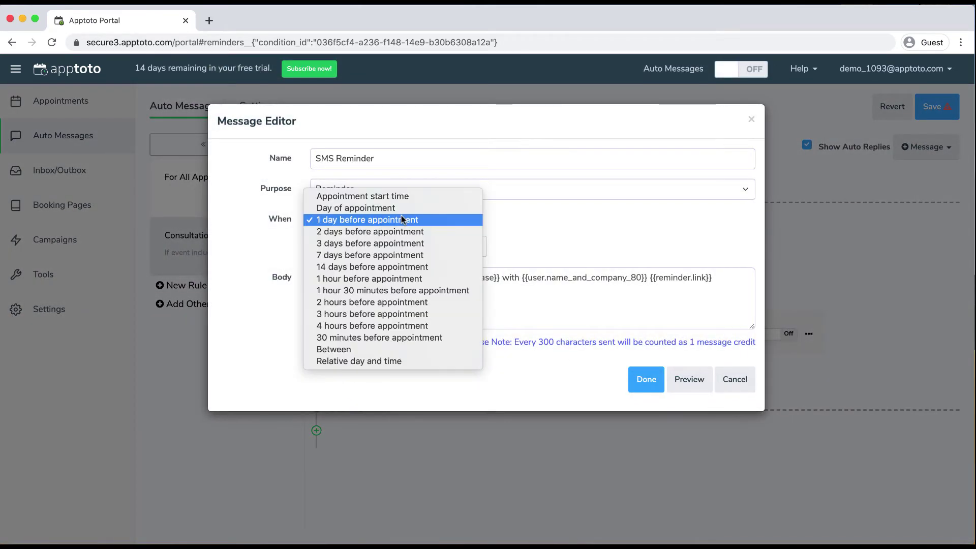
left_click(381, 278)
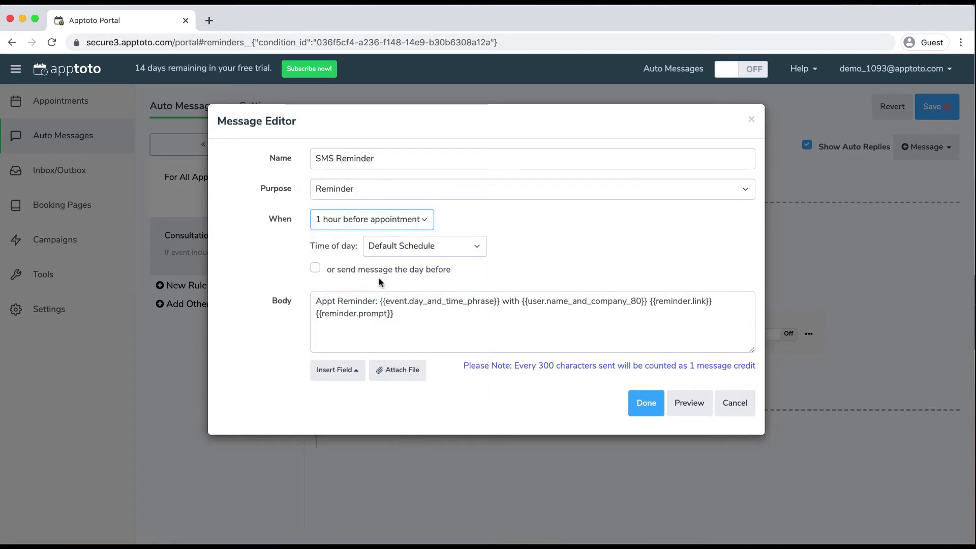
left_click(653, 403)
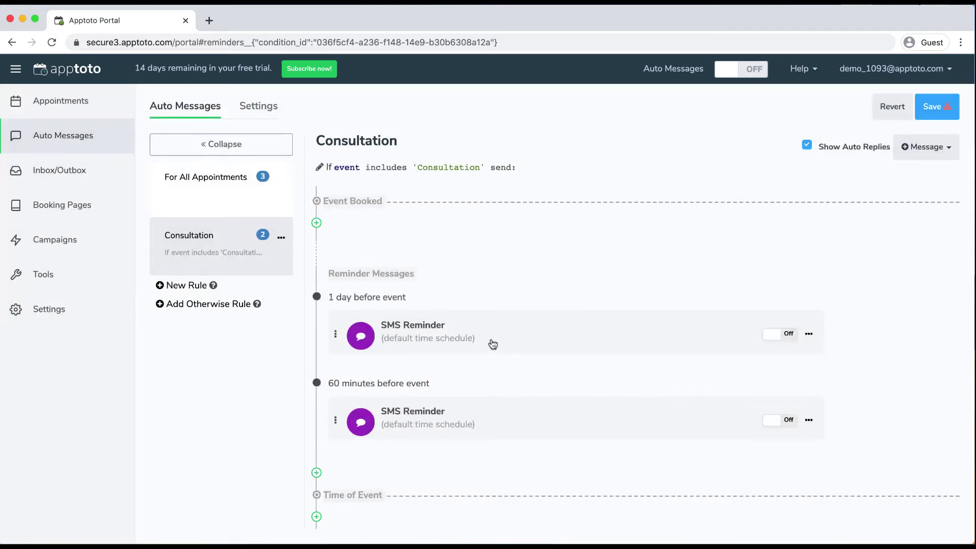
Add a follow-up email to be sent after the Consultation event
scroll(481, 359, "down", 2)
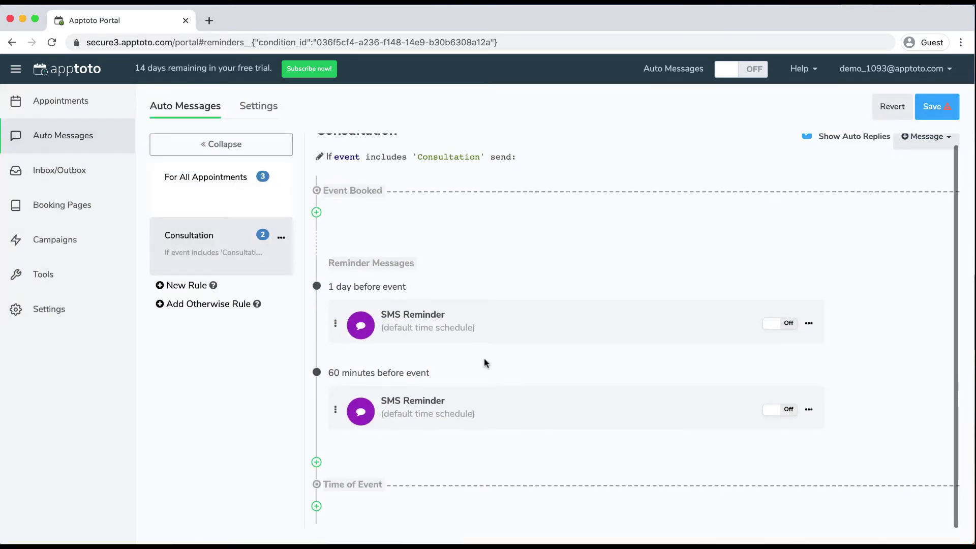
mouse_move(338, 506)
left_click(531, 506)
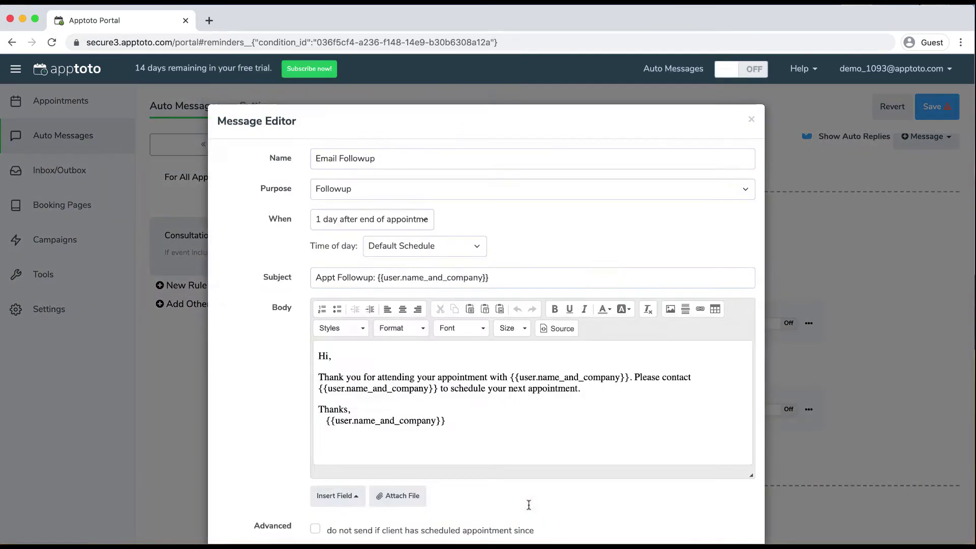
scroll(584, 453, "down", 3)
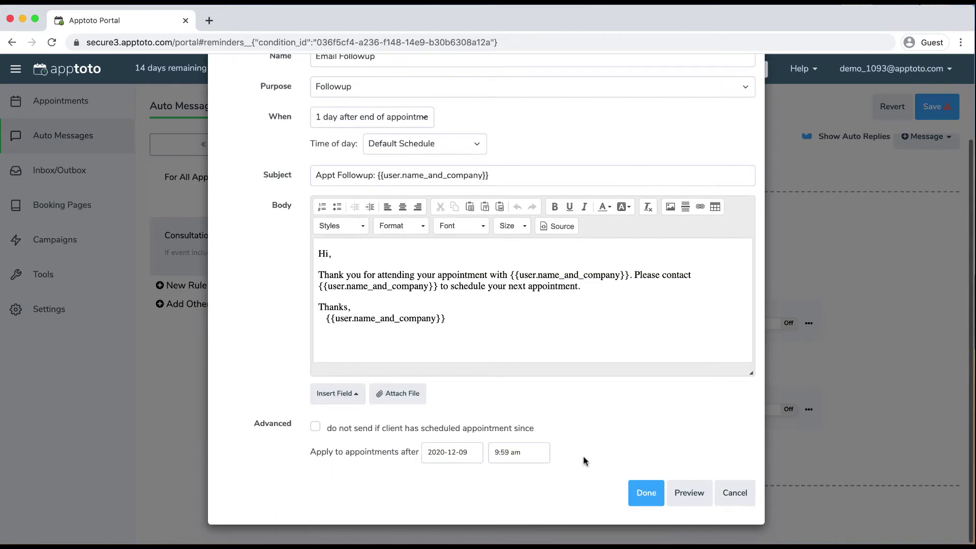
Accept the email followup, save, and switch on both Consultation SMS reminders
left_click(645, 493)
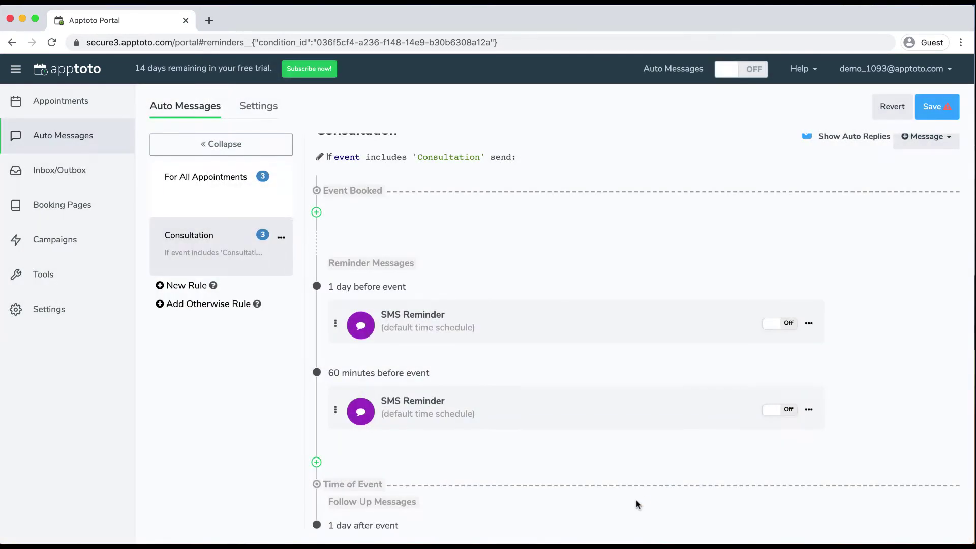
left_click(934, 106)
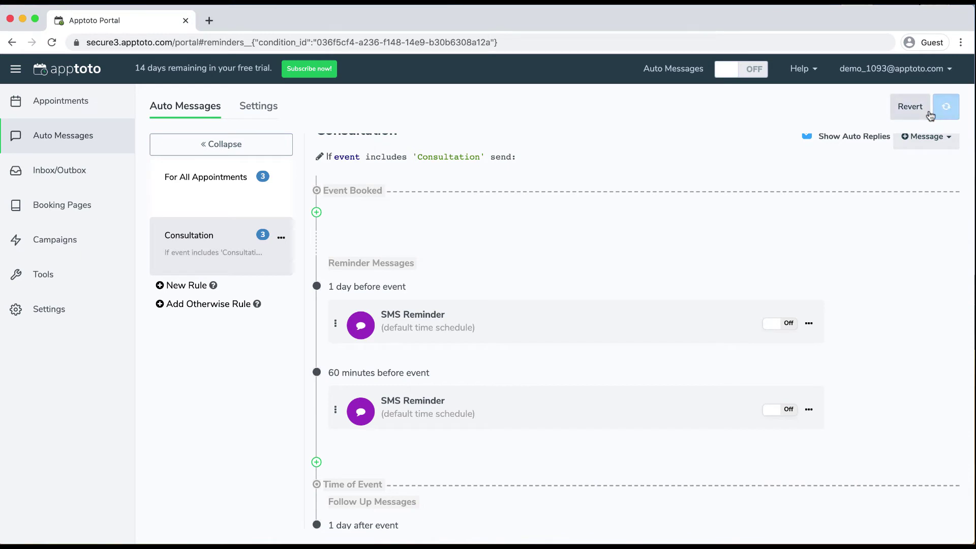
left_click(773, 326)
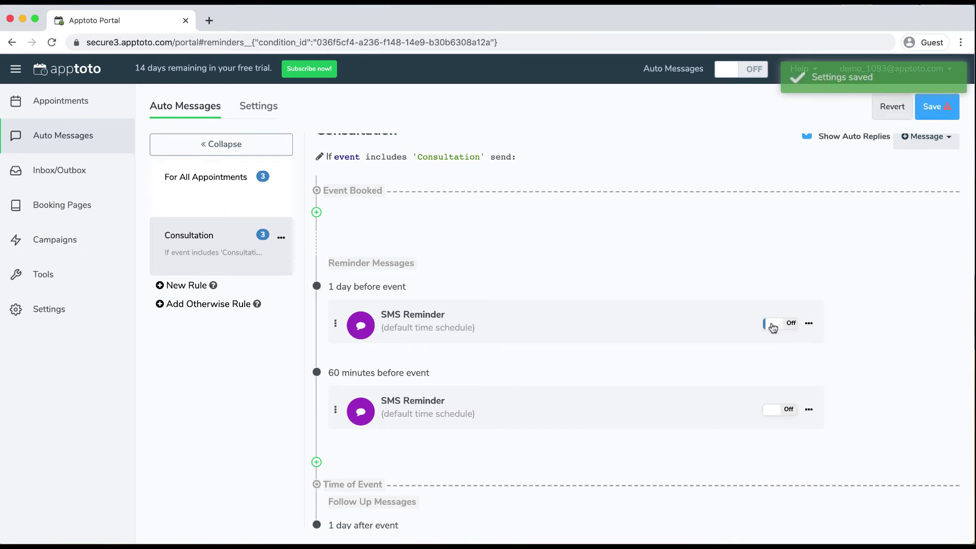
left_click(774, 413)
Save the enabled Consultation messages and turn automatic messages ON for the account
scroll(770, 440, "down", 3)
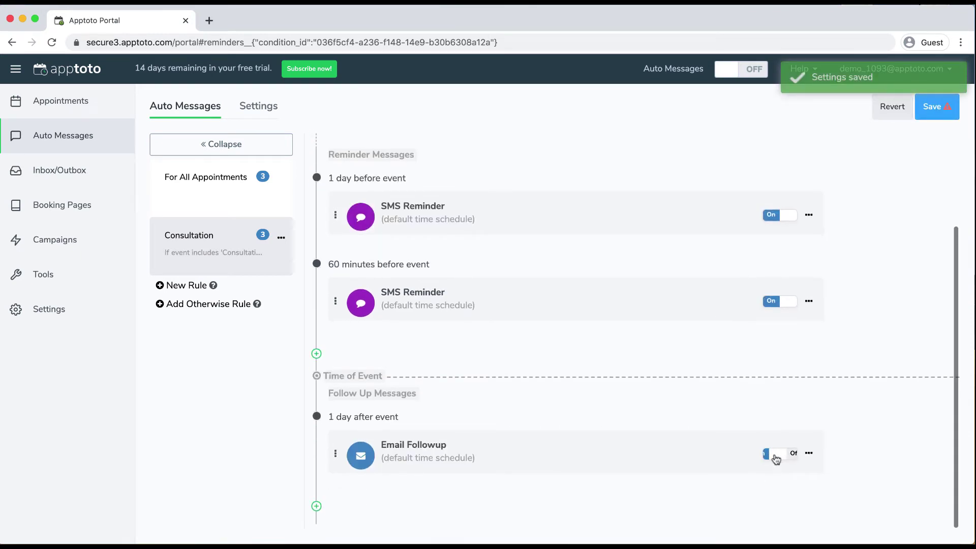
scroll(844, 331, "up", 3)
left_click(935, 106)
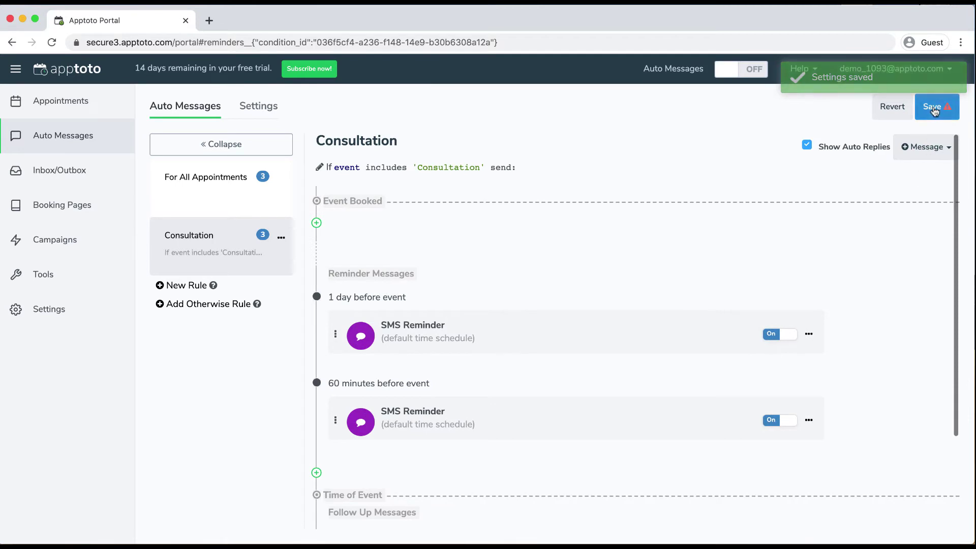
left_click(727, 79)
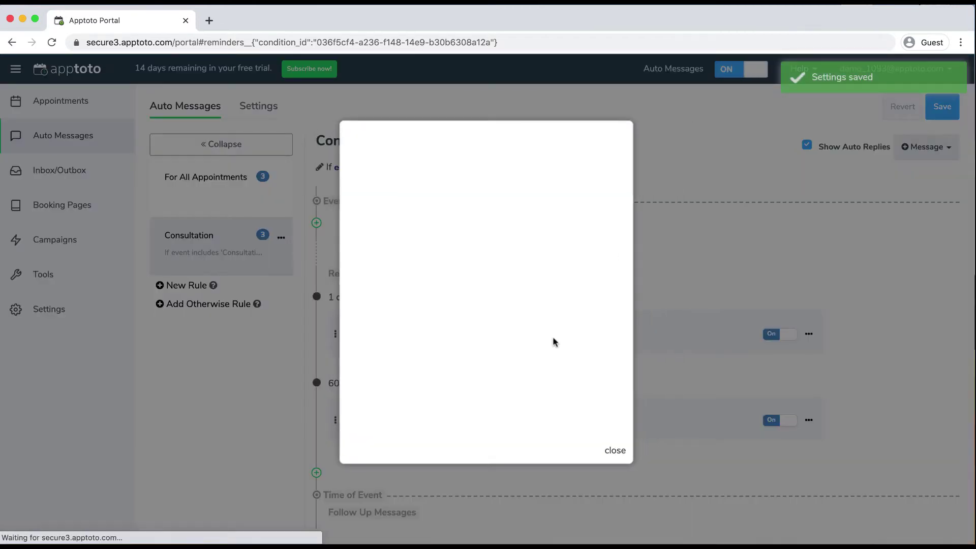
left_click(512, 396)
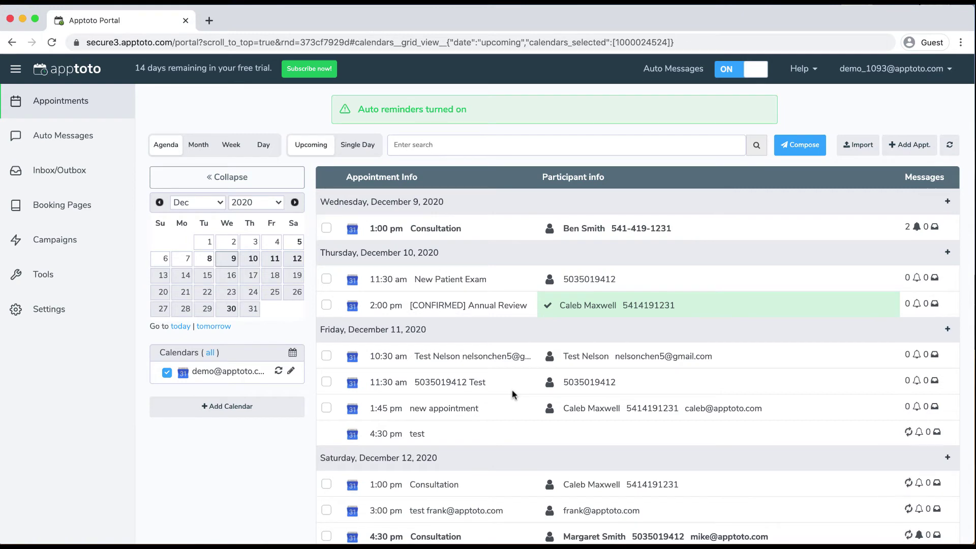
mouse_move(517, 391)
mouse_move(458, 232)
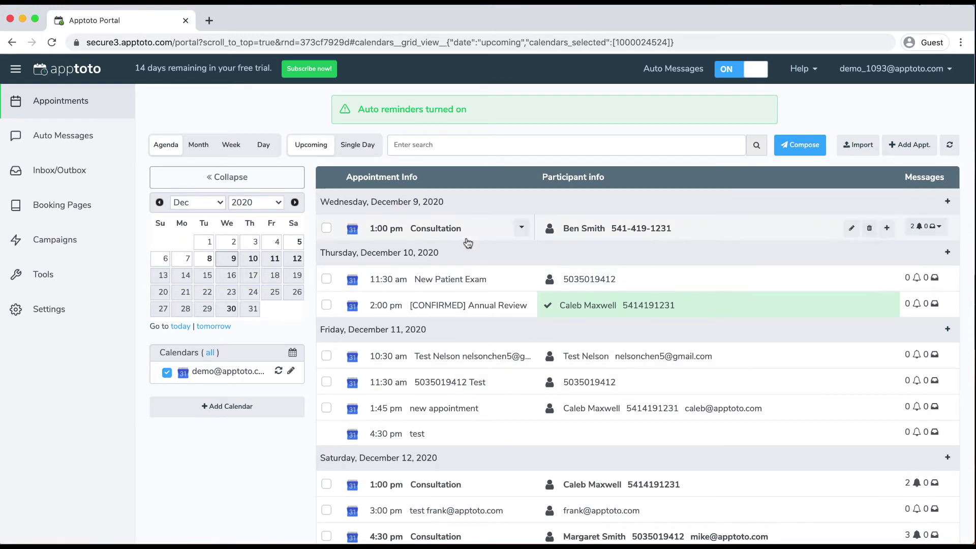
scroll(458, 233, "down", 3)
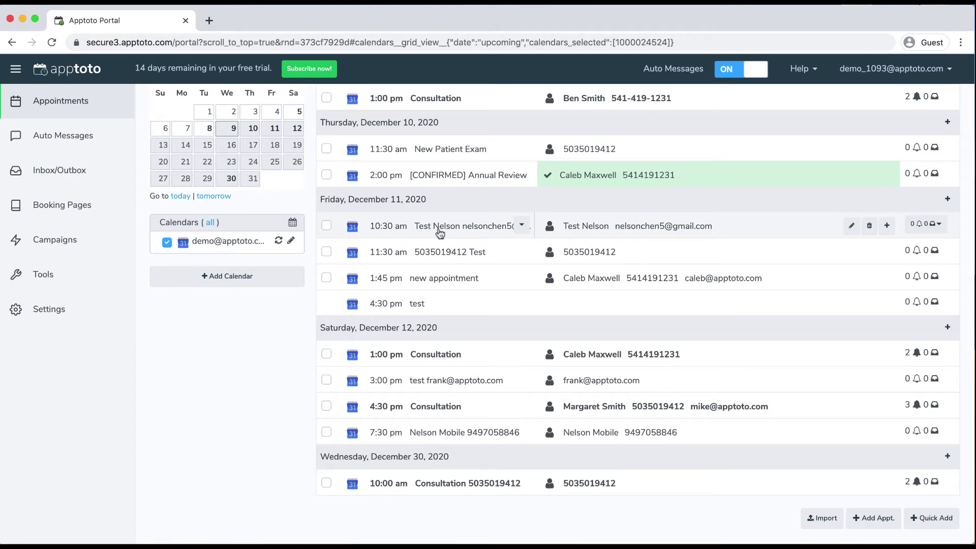
scroll(440, 232, "up", 3)
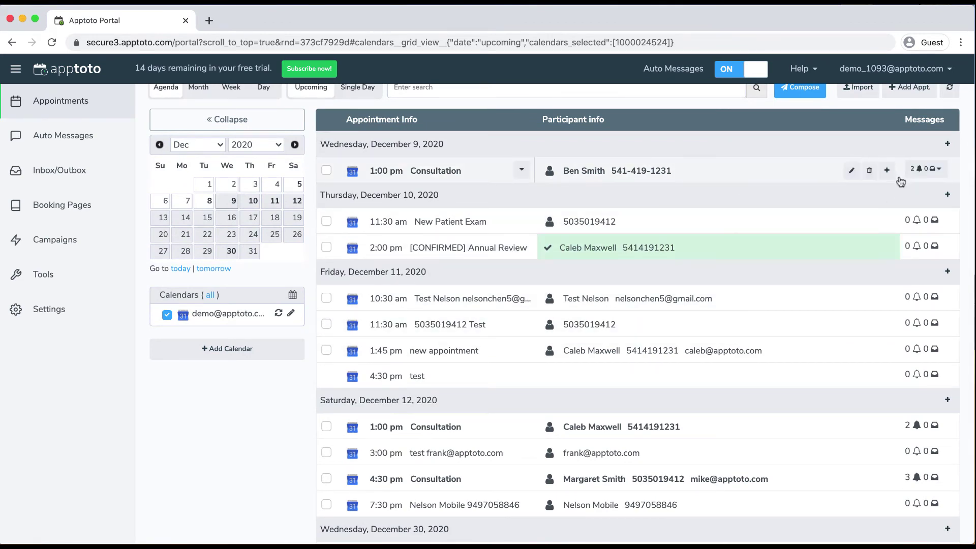
scroll(912, 432, "down", 2)
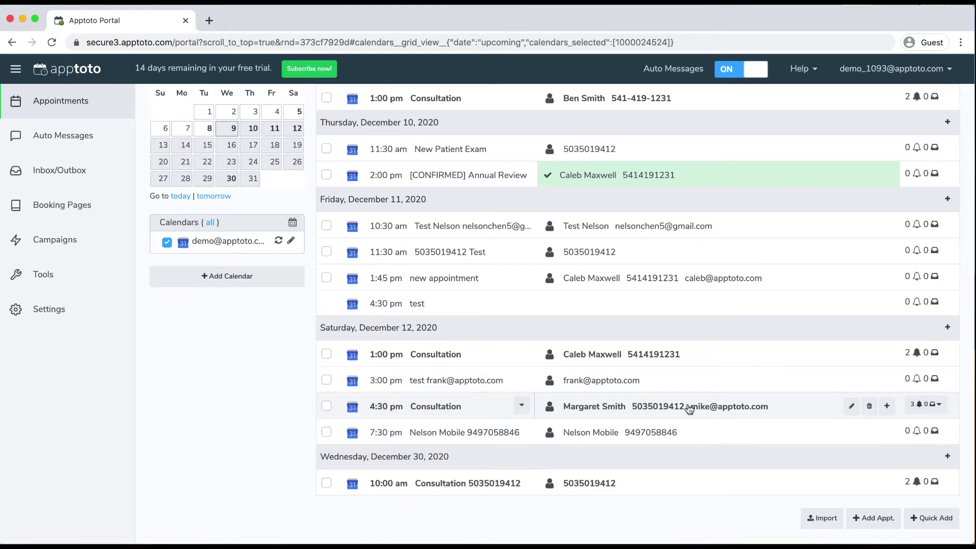
scroll(689, 409, "up", 1)
Send the 4:30 pm Consultation's 12-11 SMS Reminder immediately from its appointment details
left_click(737, 418)
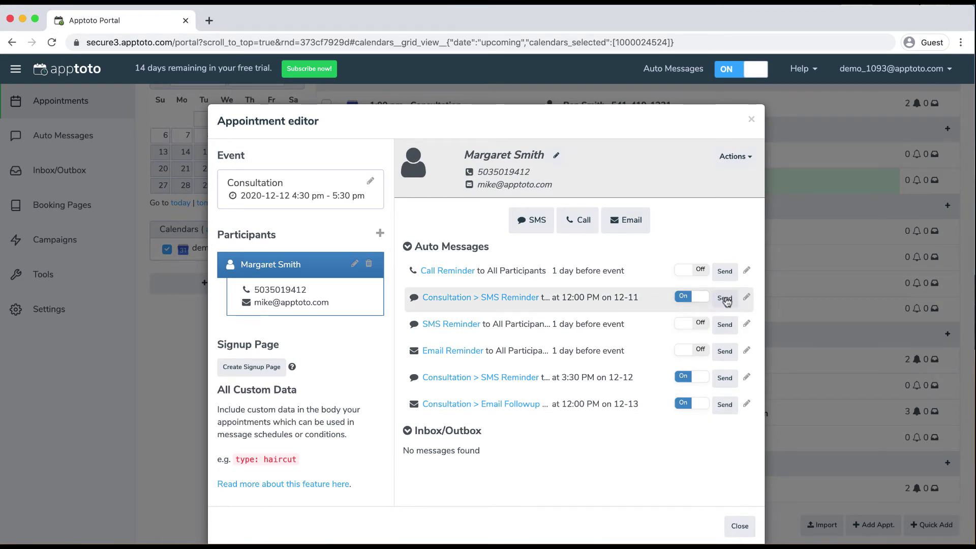
left_click(726, 299)
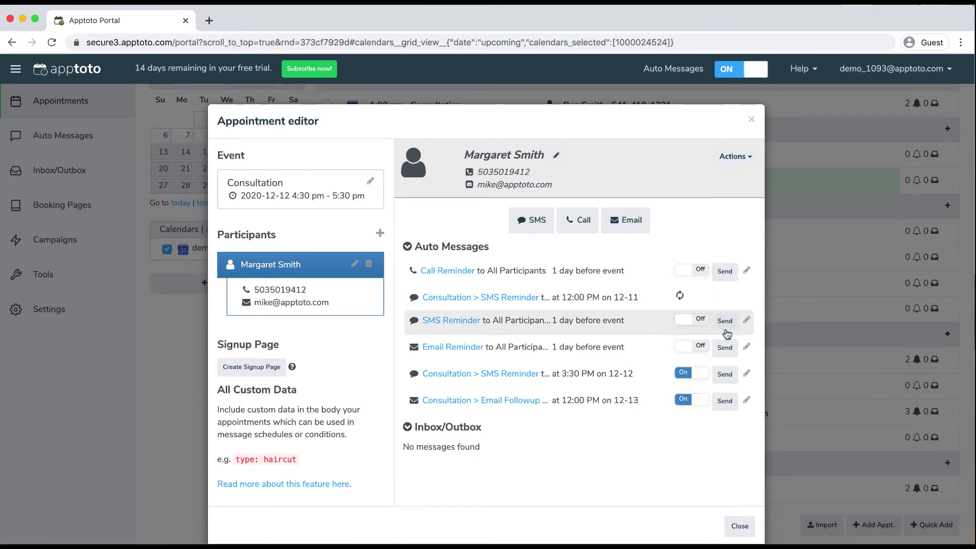
left_click(751, 120)
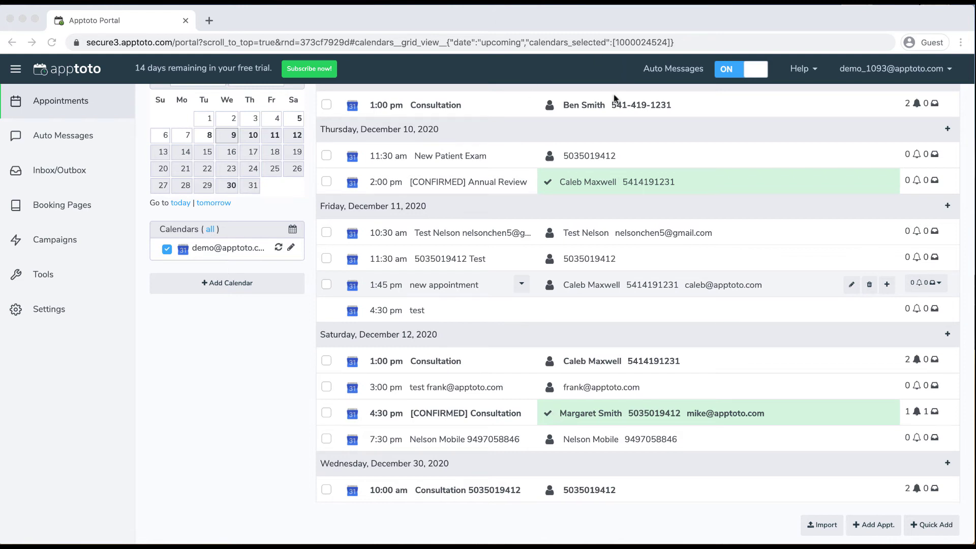
Go to Settings and bring up the Notifications page
left_click(240, 410)
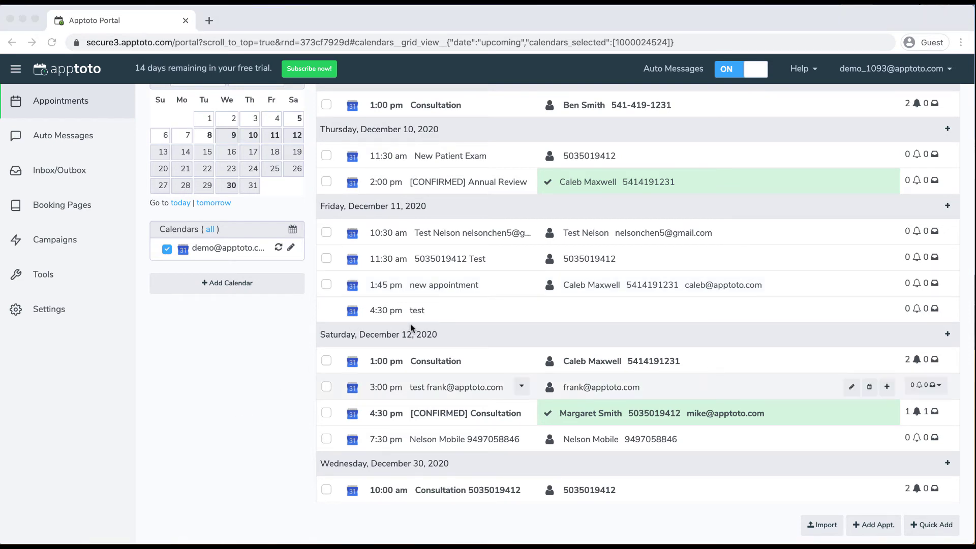
left_click(56, 317)
left_click(56, 317)
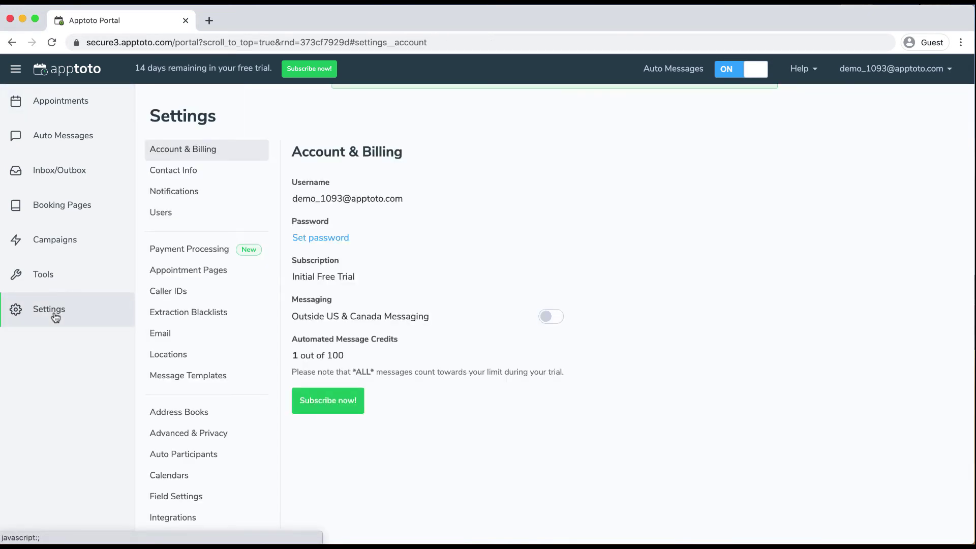
left_click(185, 190)
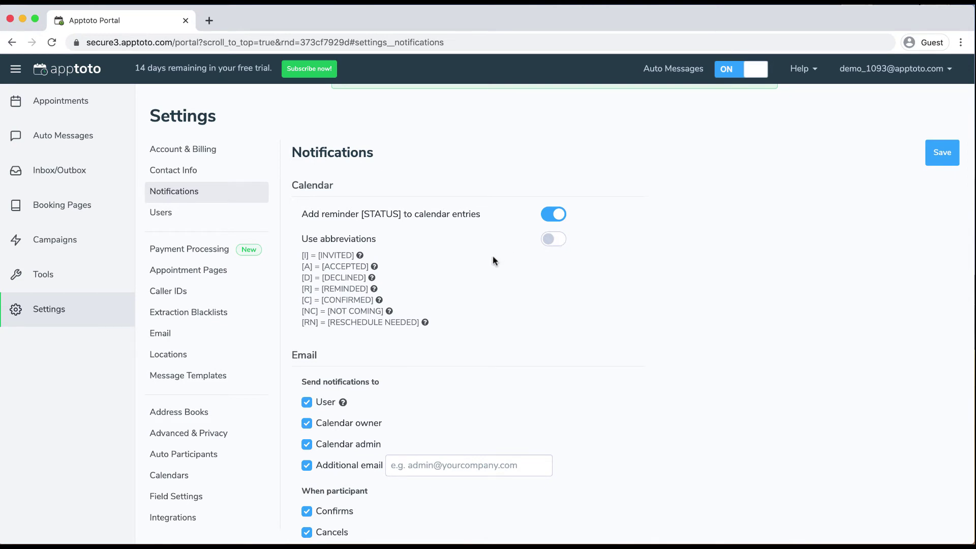
Add an additional notification email address and save the notification settings
scroll(493, 256, "down", 3)
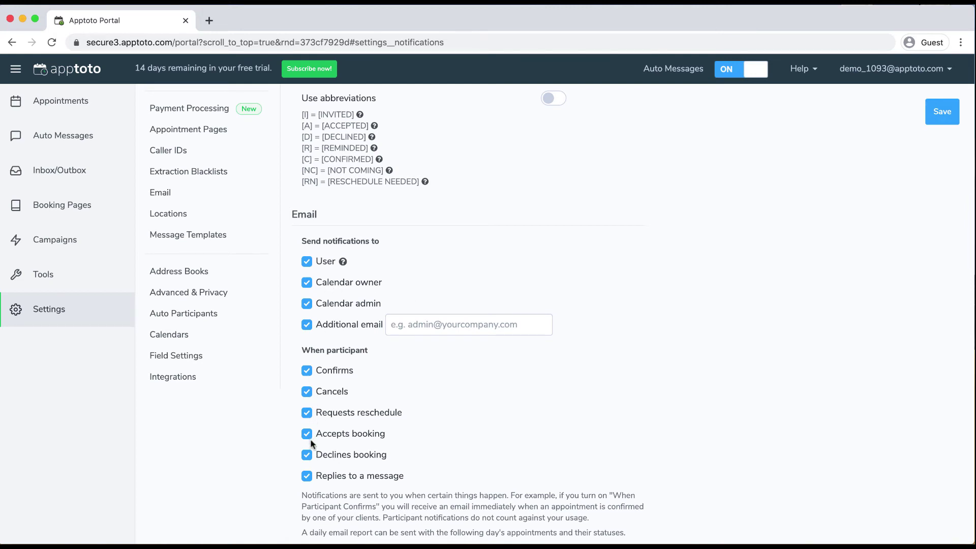
scroll(318, 437, "up", 2)
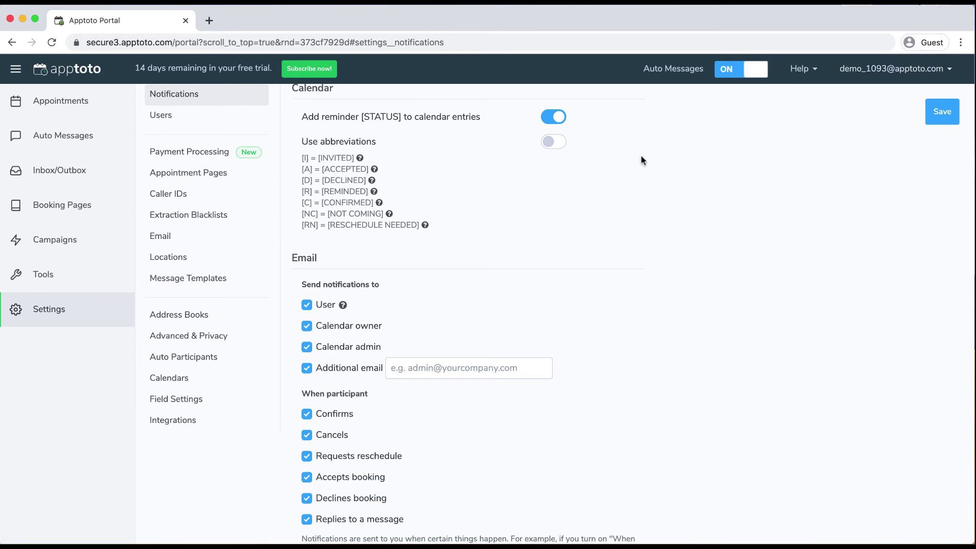
scroll(429, 307, "down", 1)
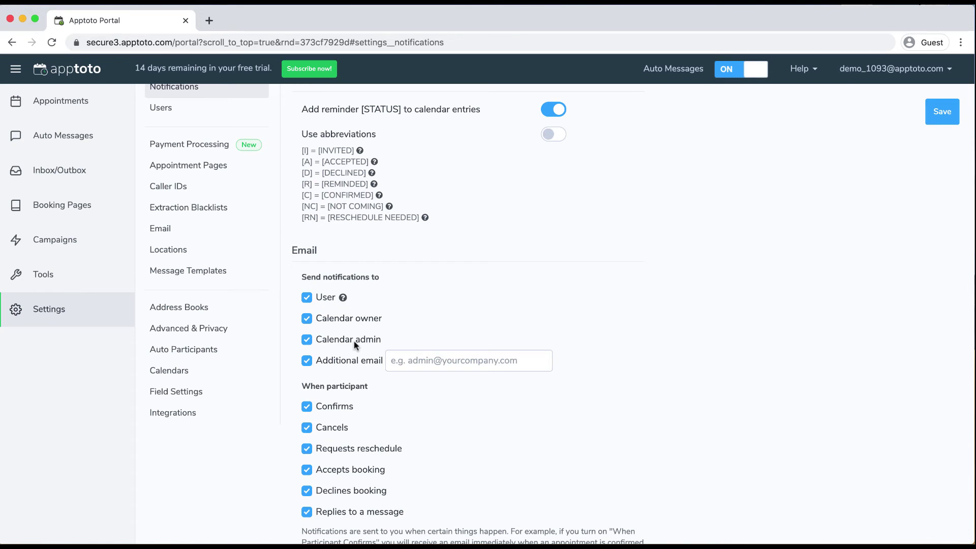
left_click(417, 362)
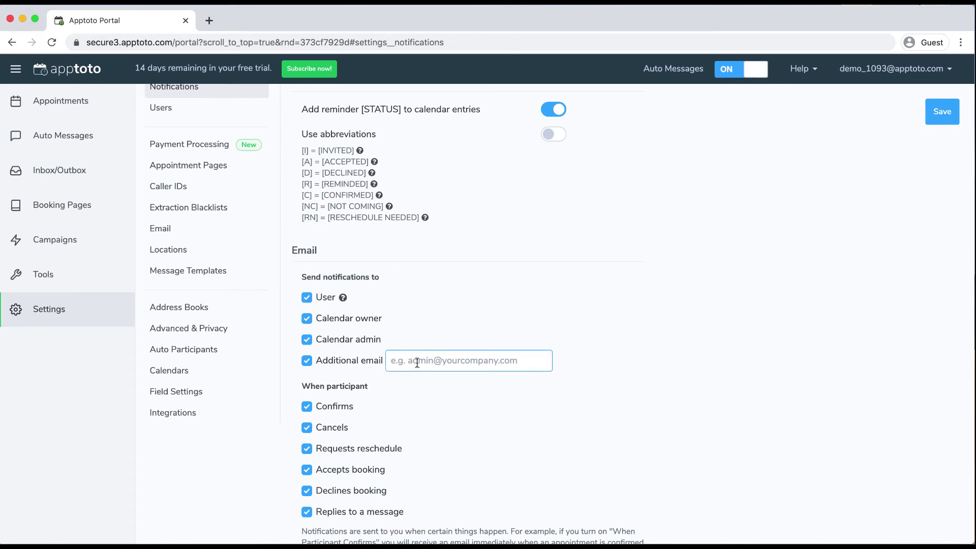
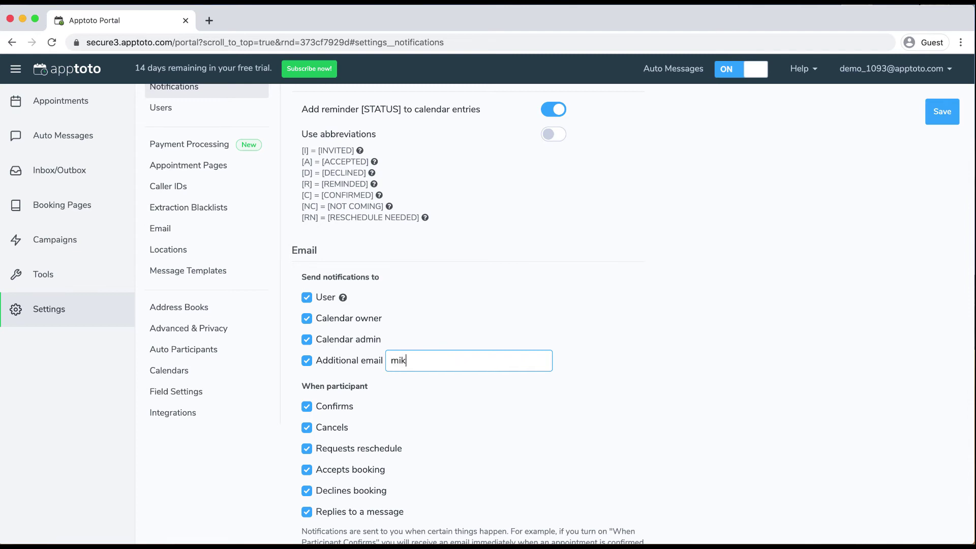
left_click(942, 112)
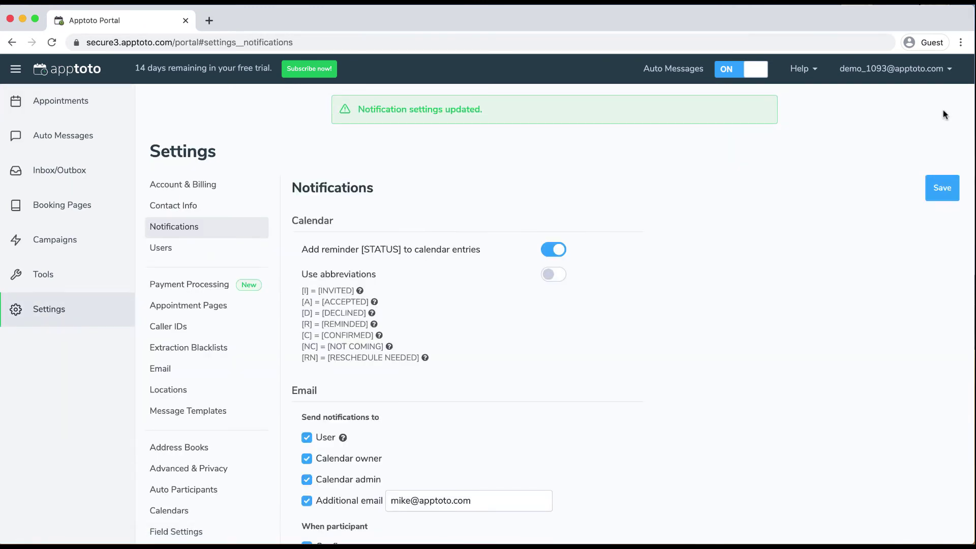
scroll(559, 412, "down", 4)
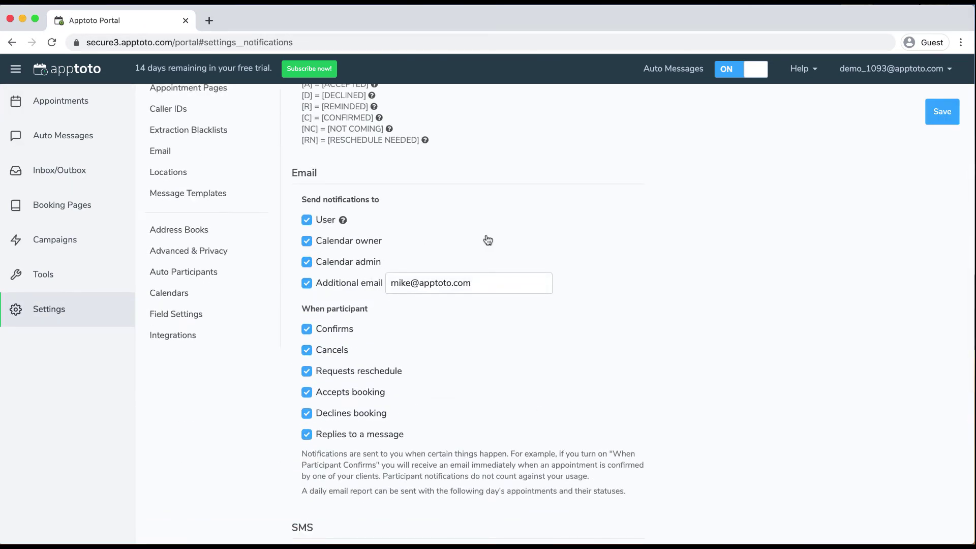
In the synced Google calendar's settings, enter the owner's name and phone number
left_click(165, 299)
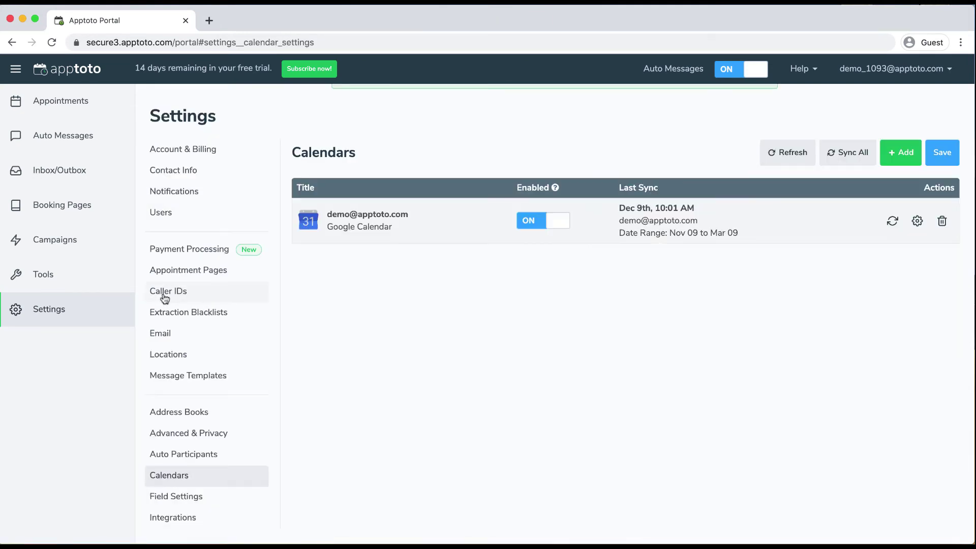
left_click(918, 220)
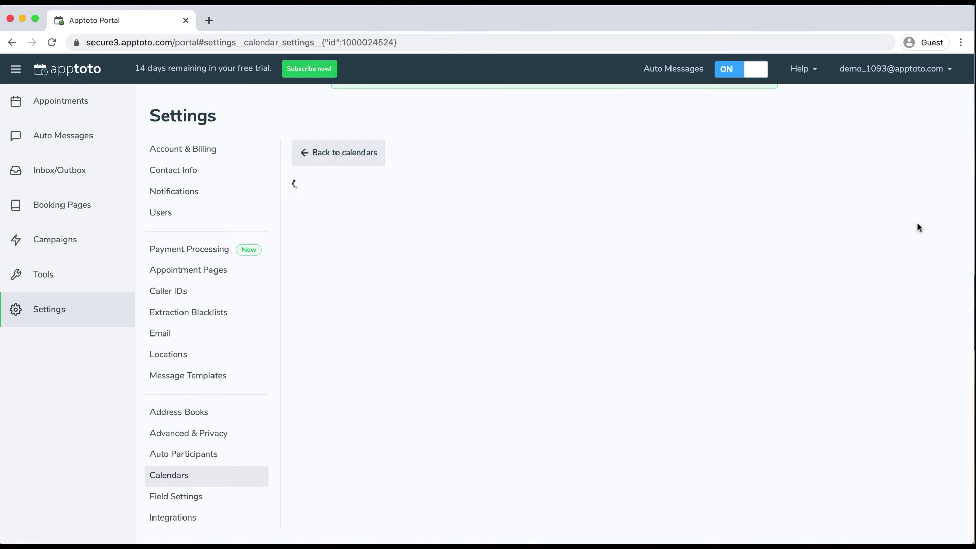
scroll(676, 374, "down", 4)
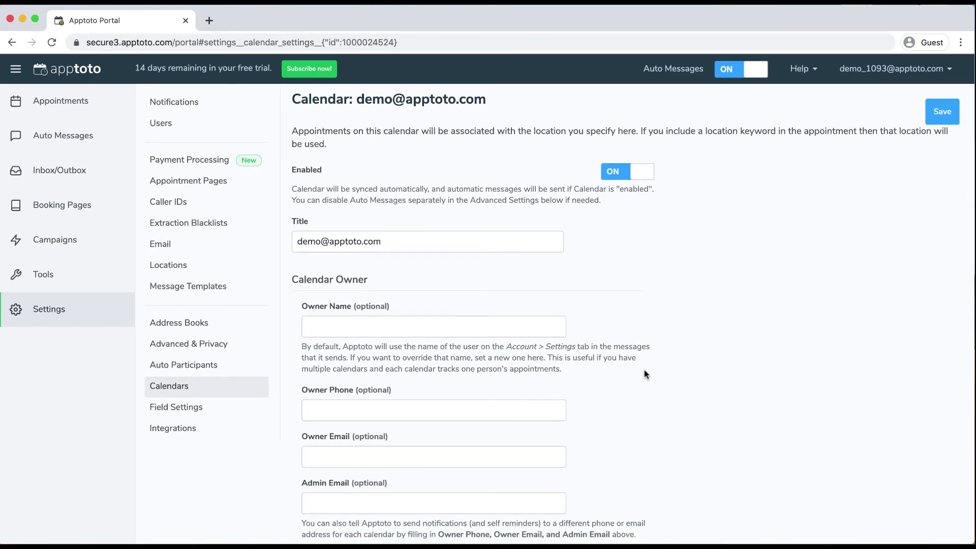
left_click(377, 323)
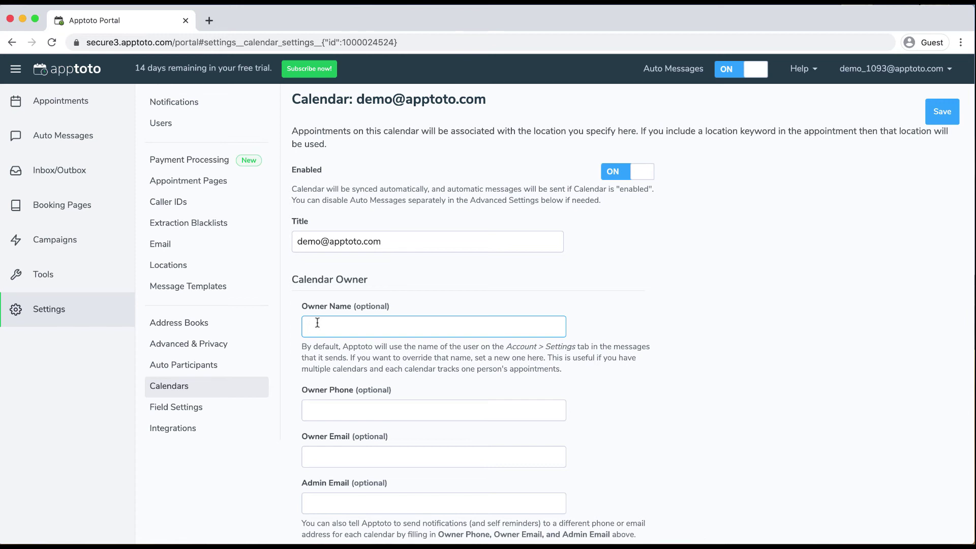
left_click(359, 410)
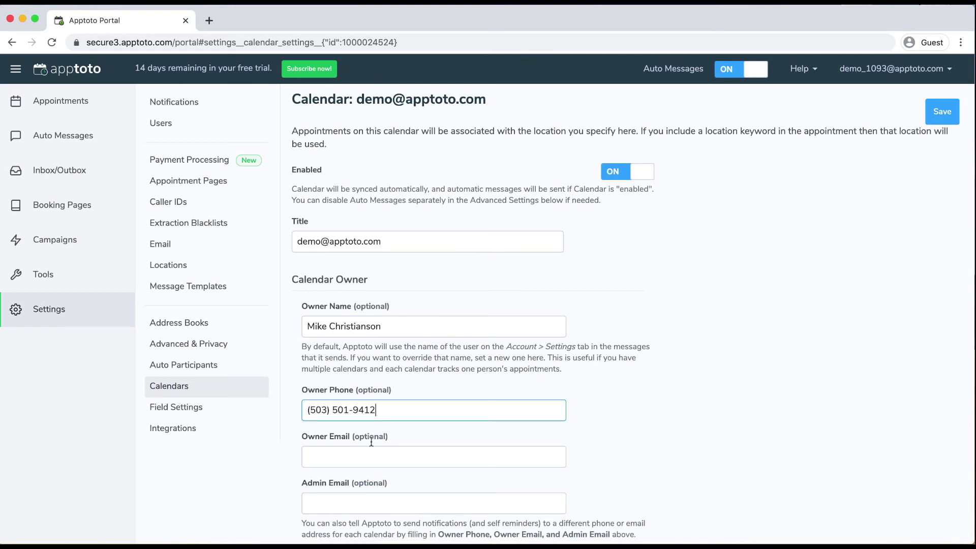
Enter the owner email and the support admin email, then save the calendar
left_click(368, 451)
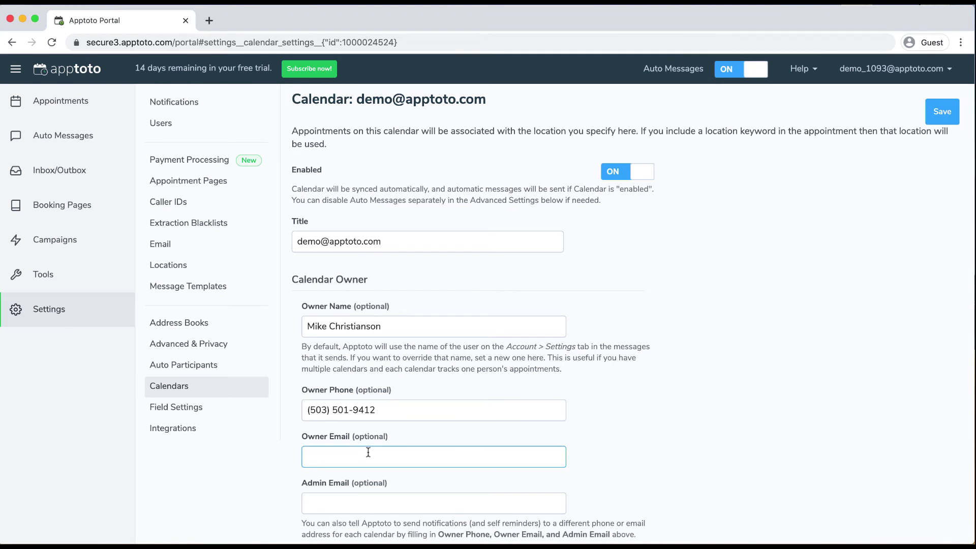
left_click(365, 502)
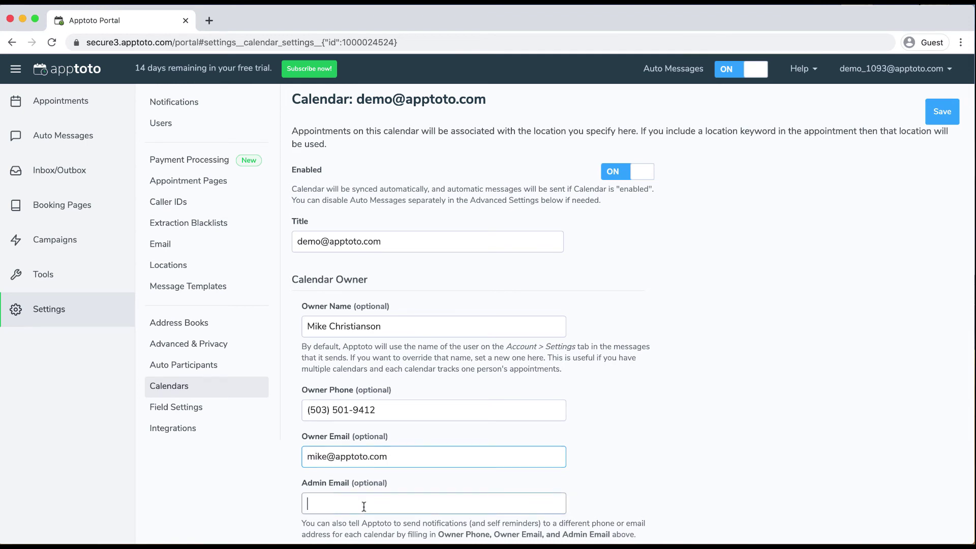
type("apptoto.com")
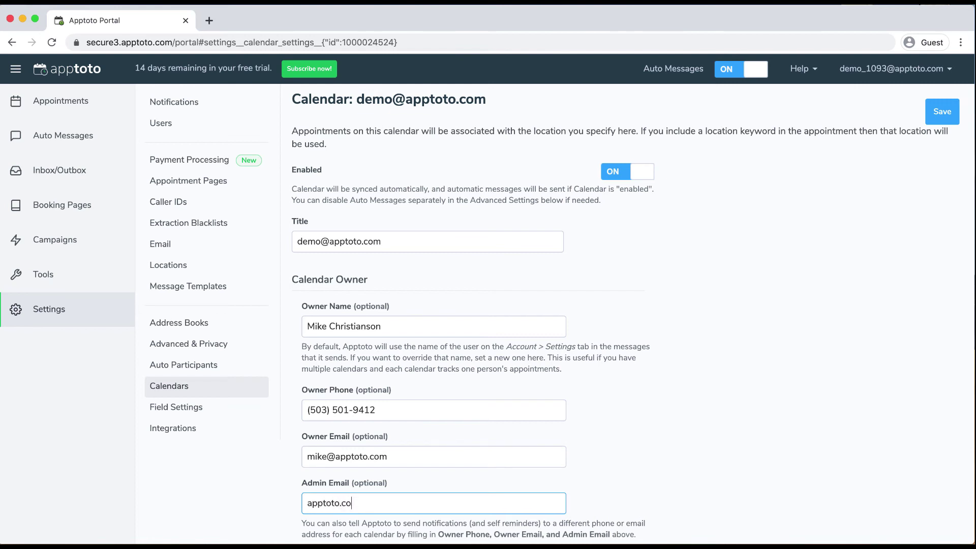
key("BackSpace")
key("BackSpace")
key("BackSpace")
key("BackSpace")
key("BackSpace")
key("BackSpace")
key("BackSpace")
key("BackSpace")
key("BackSpace")
key("BackSpace")
key("BackSpace")
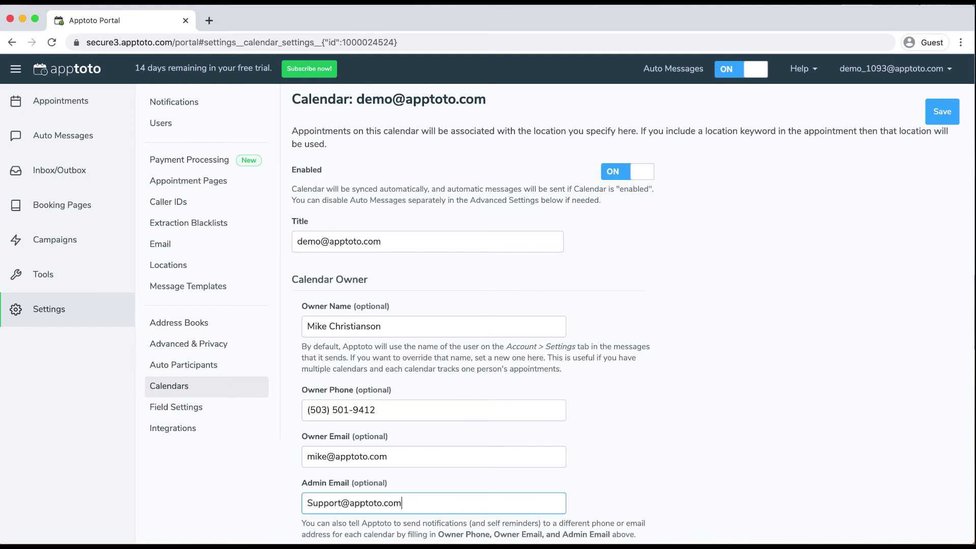
left_click(928, 116)
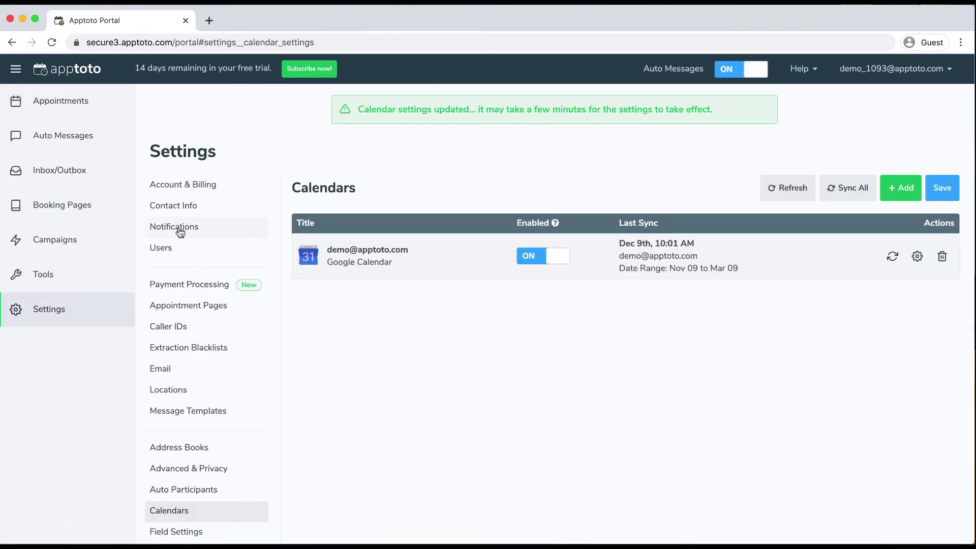
Reserve the first available 541 area-code number as a new caller ID
left_click(175, 328)
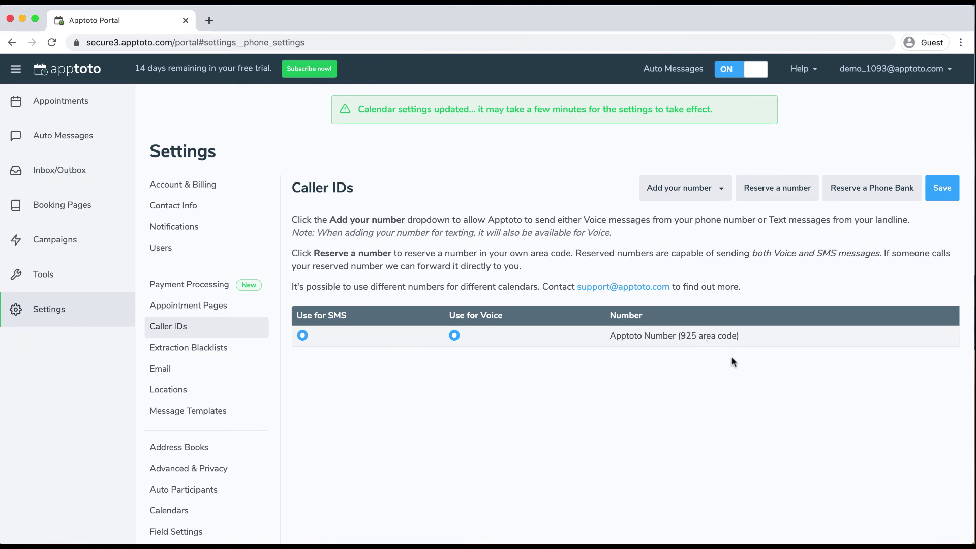
left_click(770, 192)
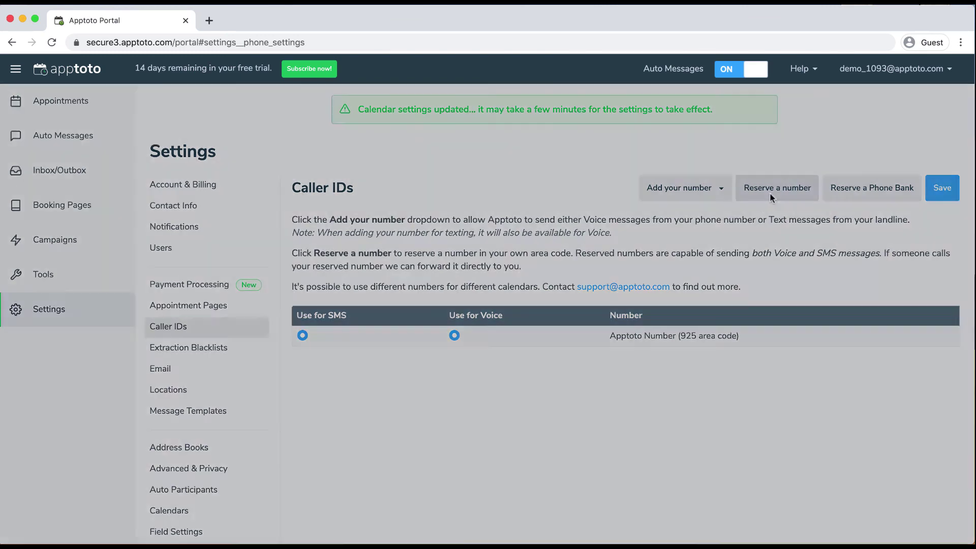
left_click(522, 190)
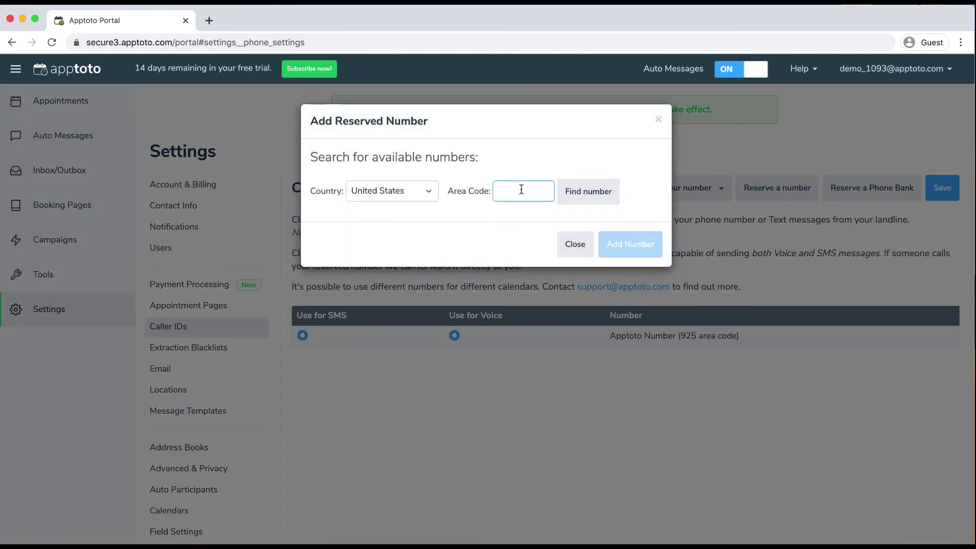
type("541")
left_click(609, 190)
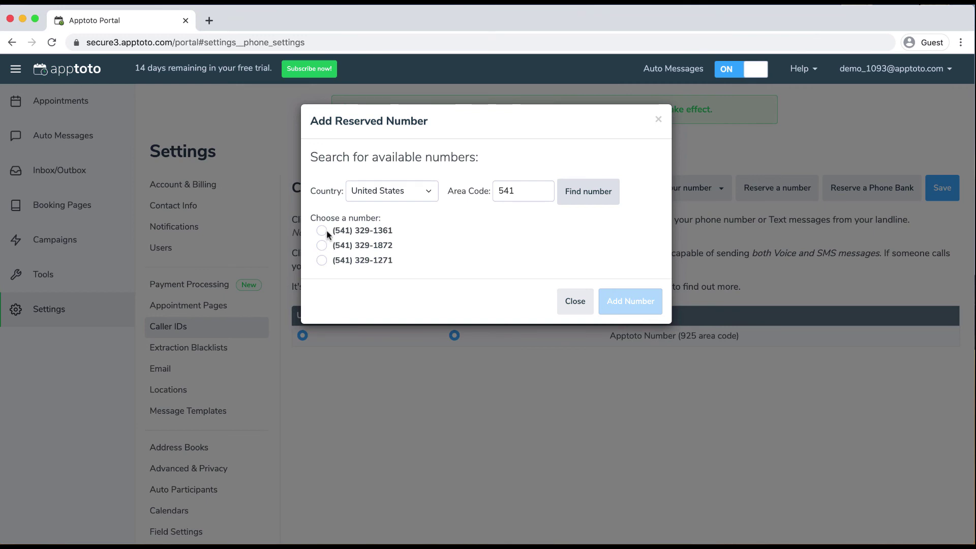
left_click(573, 202)
left_click(321, 231)
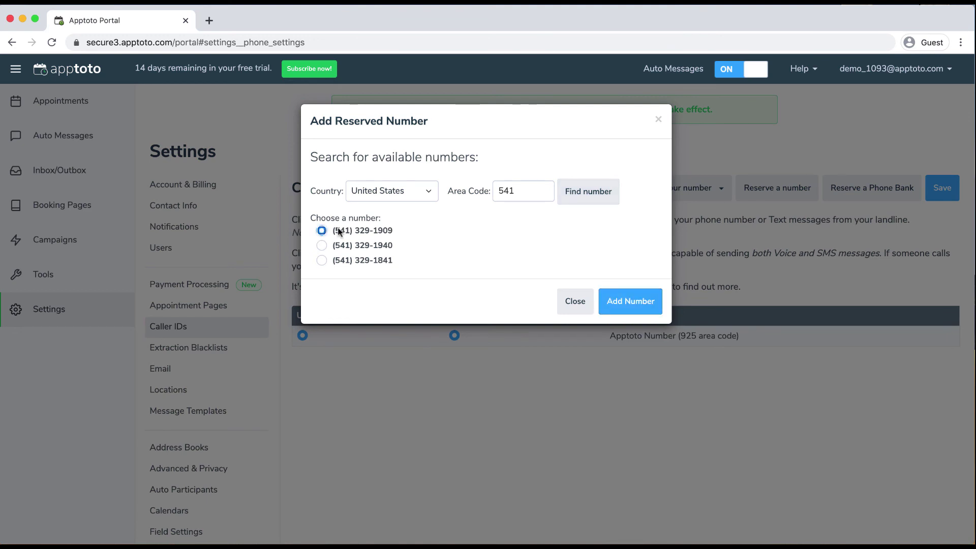
left_click(650, 301)
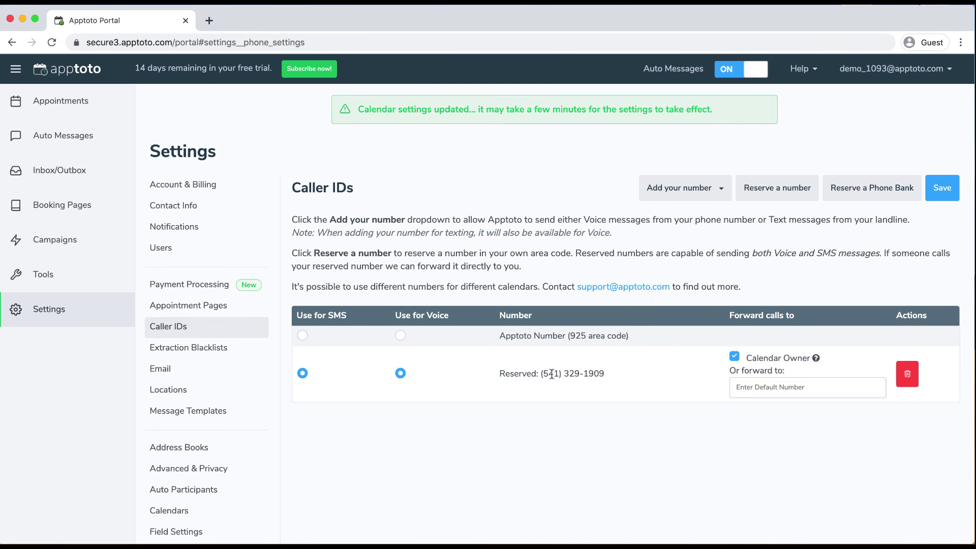
Enter the owner's phone number as the reserved caller ID's 'Or forward to' number
left_click(773, 385)
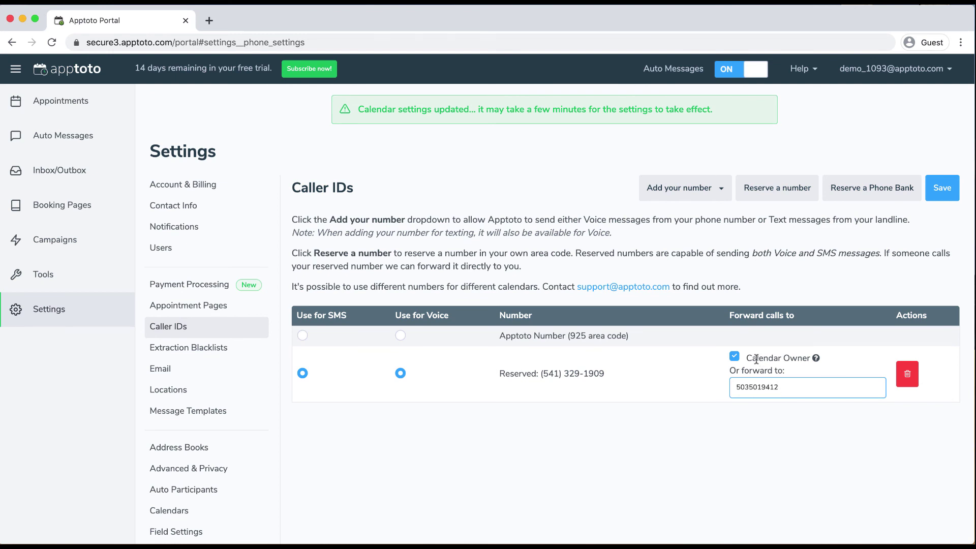
scroll(756, 359, "down", 1)
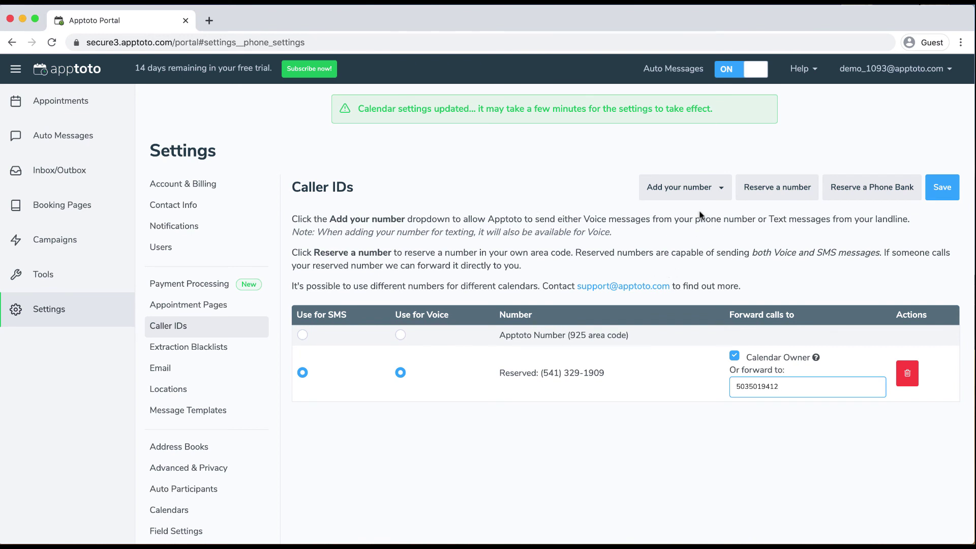
left_click(693, 189)
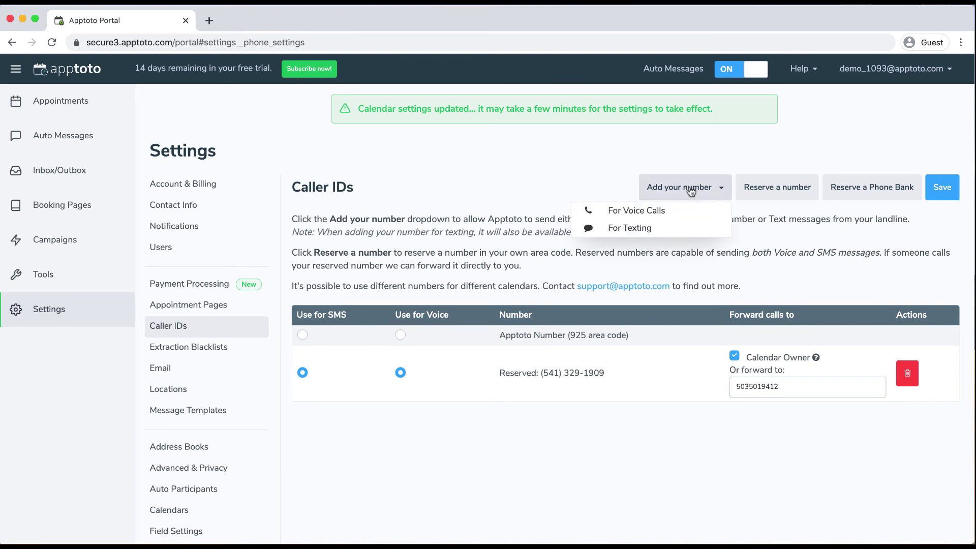
Cancel the landline-for-texting setup without adding a number and go to Email settings
left_click(642, 228)
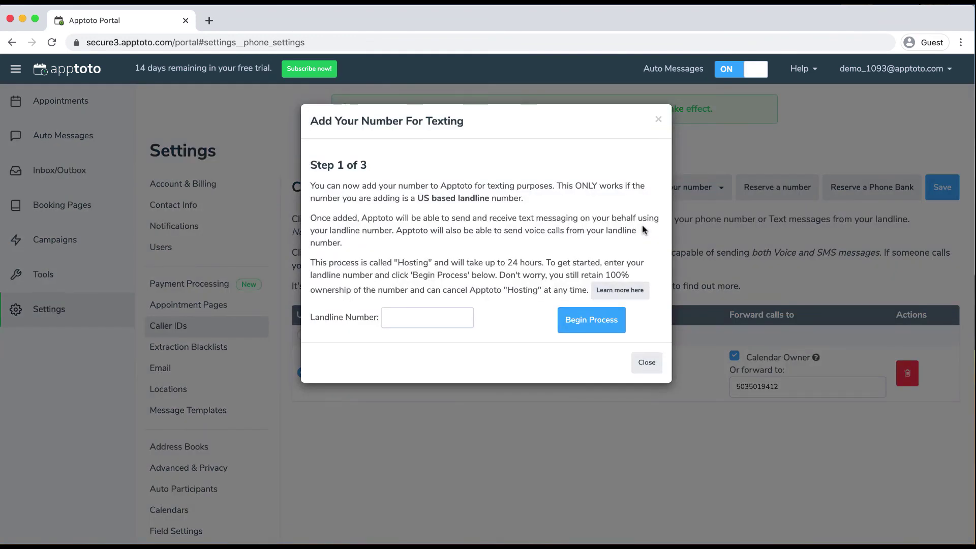
left_click(405, 317)
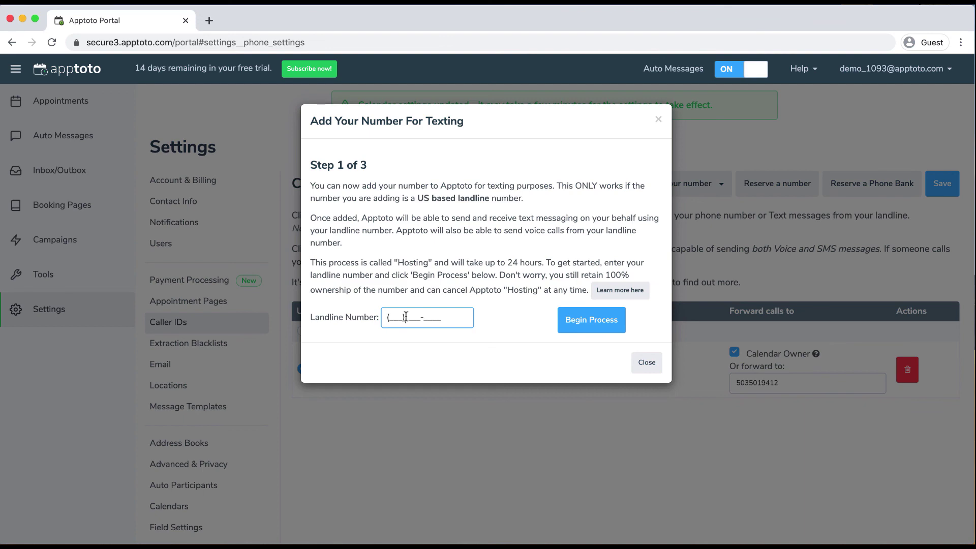
left_click(646, 362)
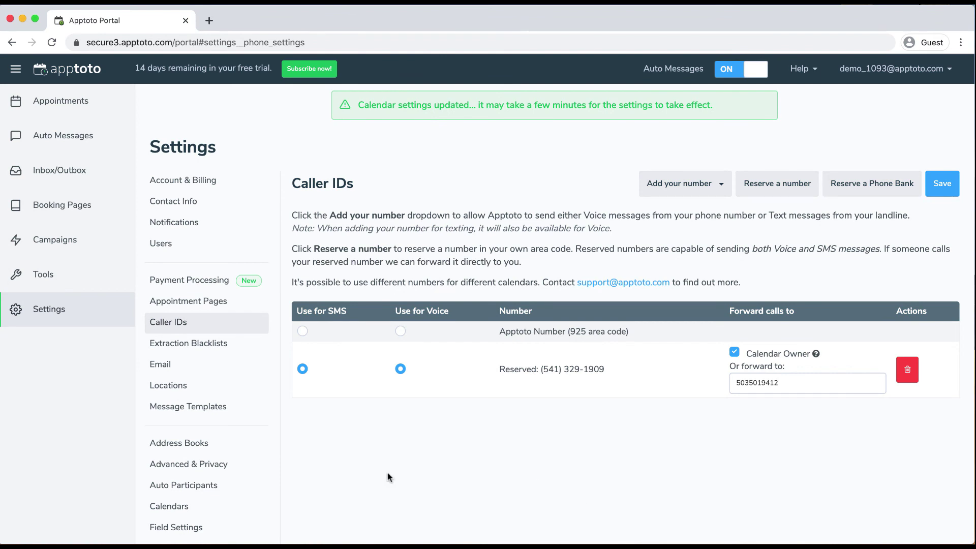
left_click(177, 370)
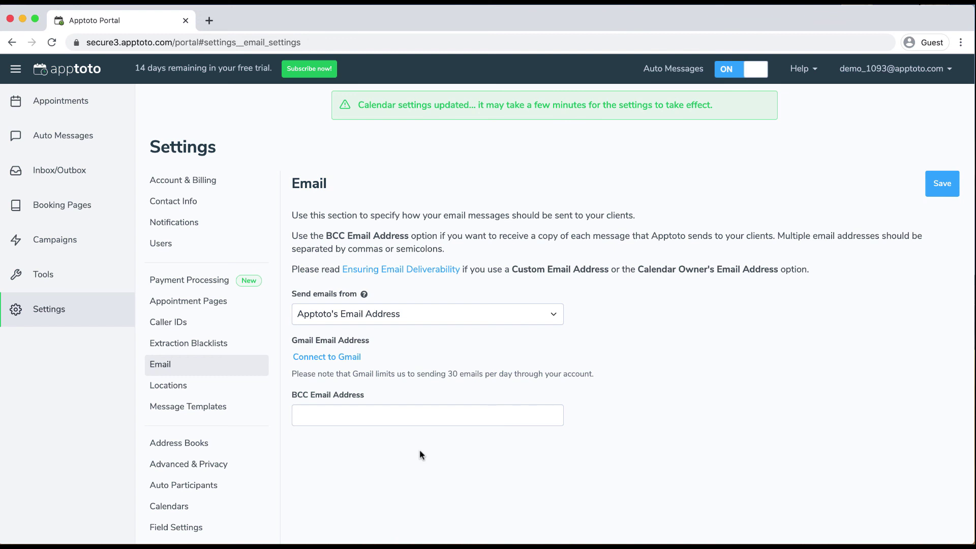
Set 'Send emails from' to the Calendar Owner's Email Address
left_click(416, 324)
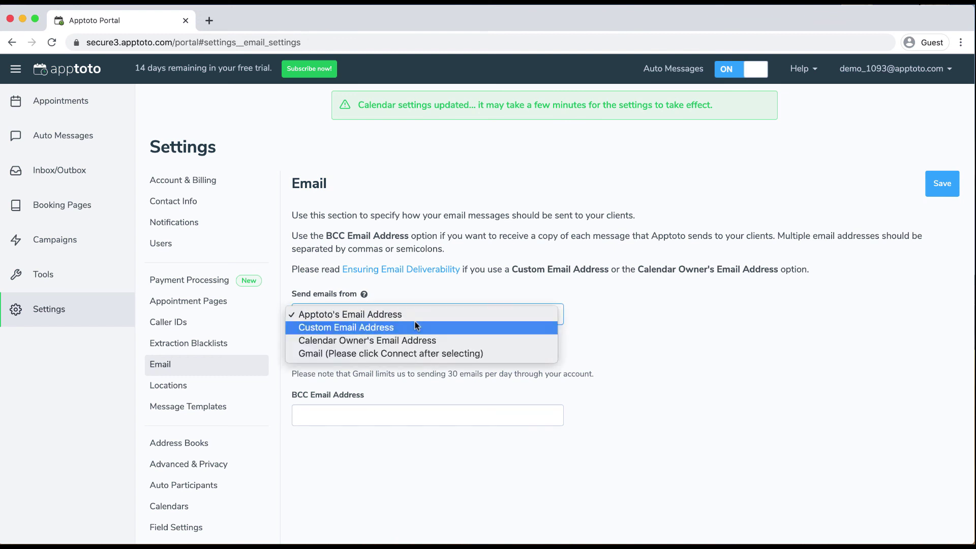
left_click(382, 327)
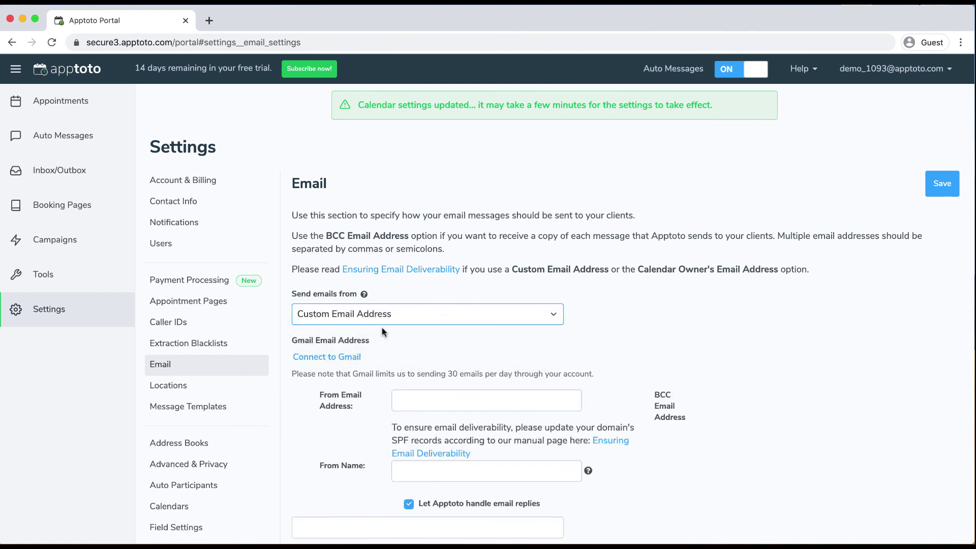
scroll(447, 394, "down", 1)
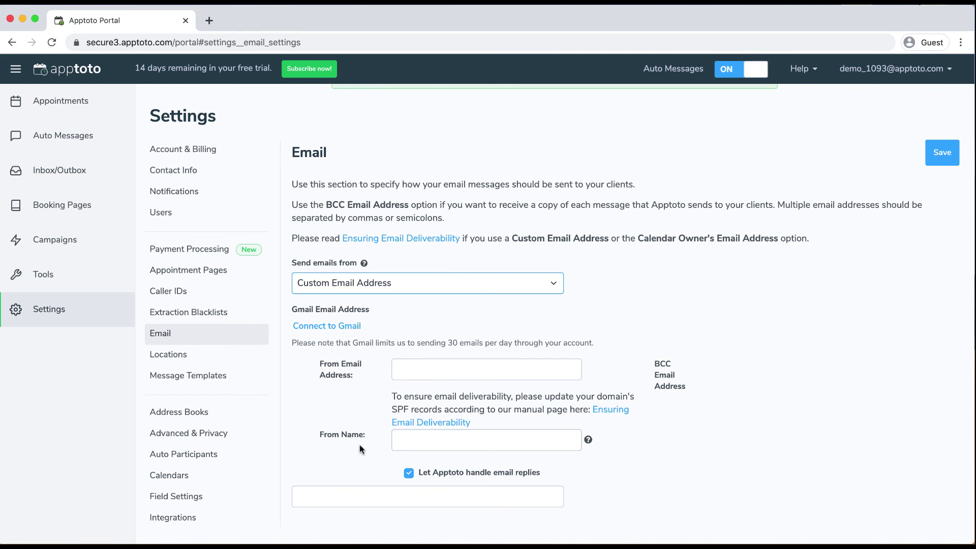
left_click(416, 288)
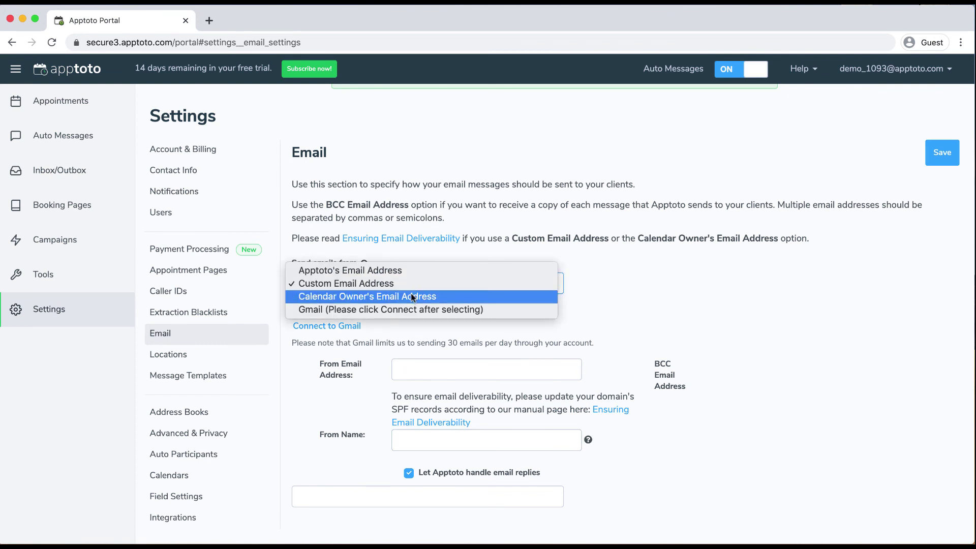
left_click(412, 297)
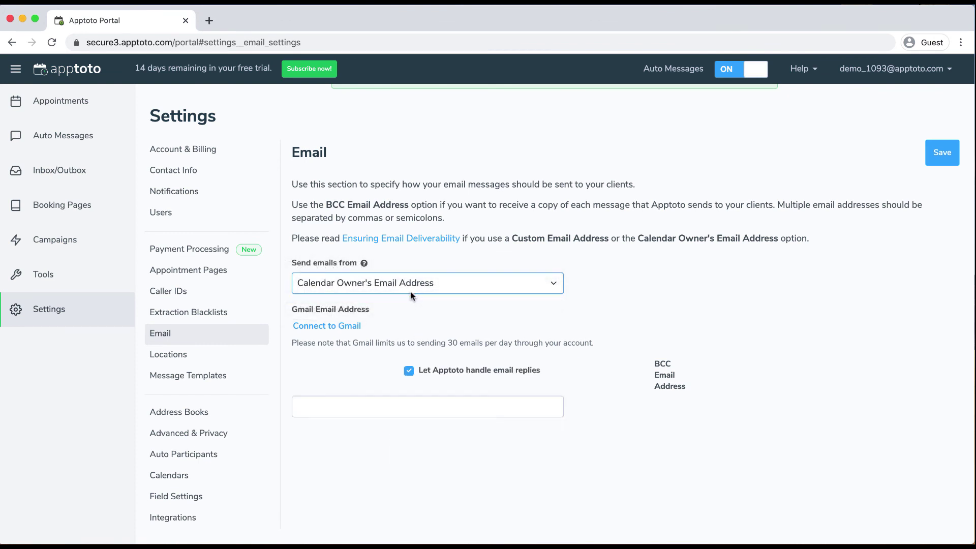